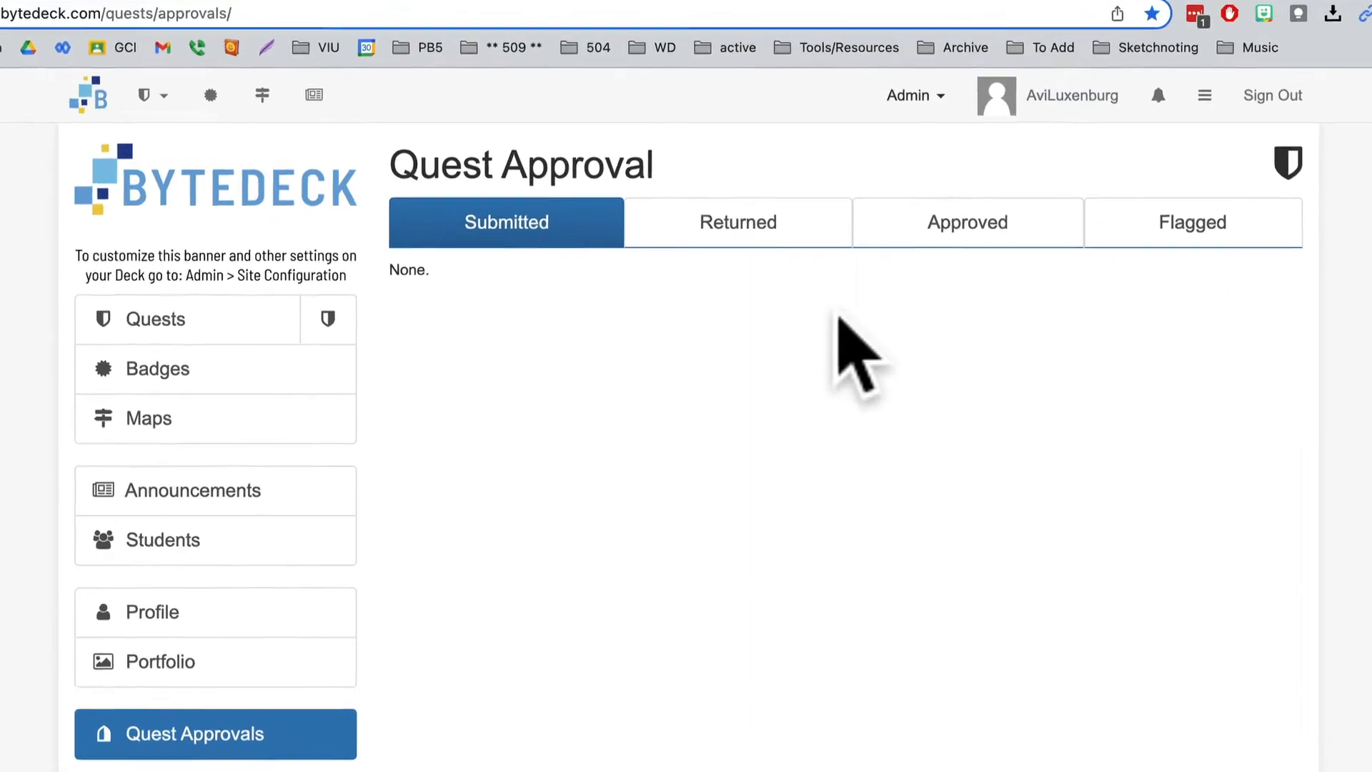
- Open the Site Administration page and return to the main site
left_click(918, 96)
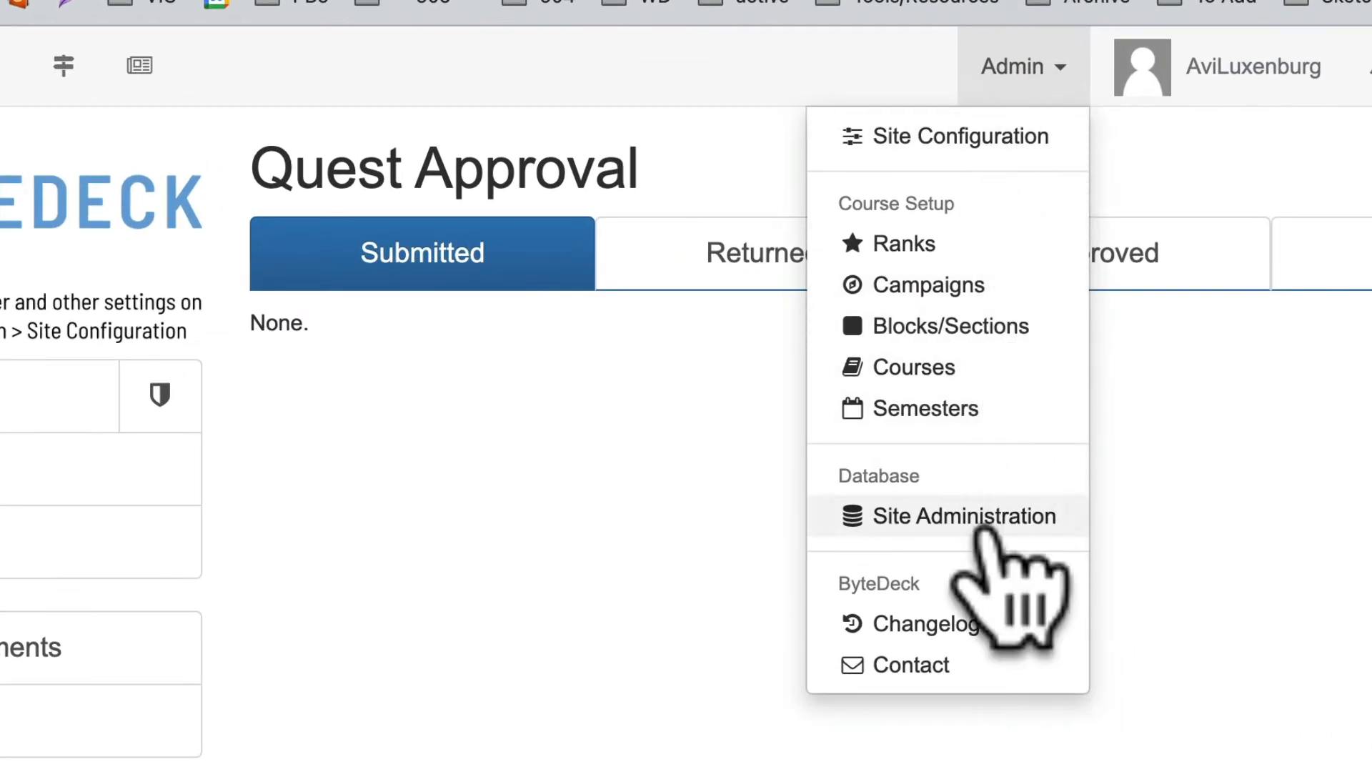
left_click(984, 528)
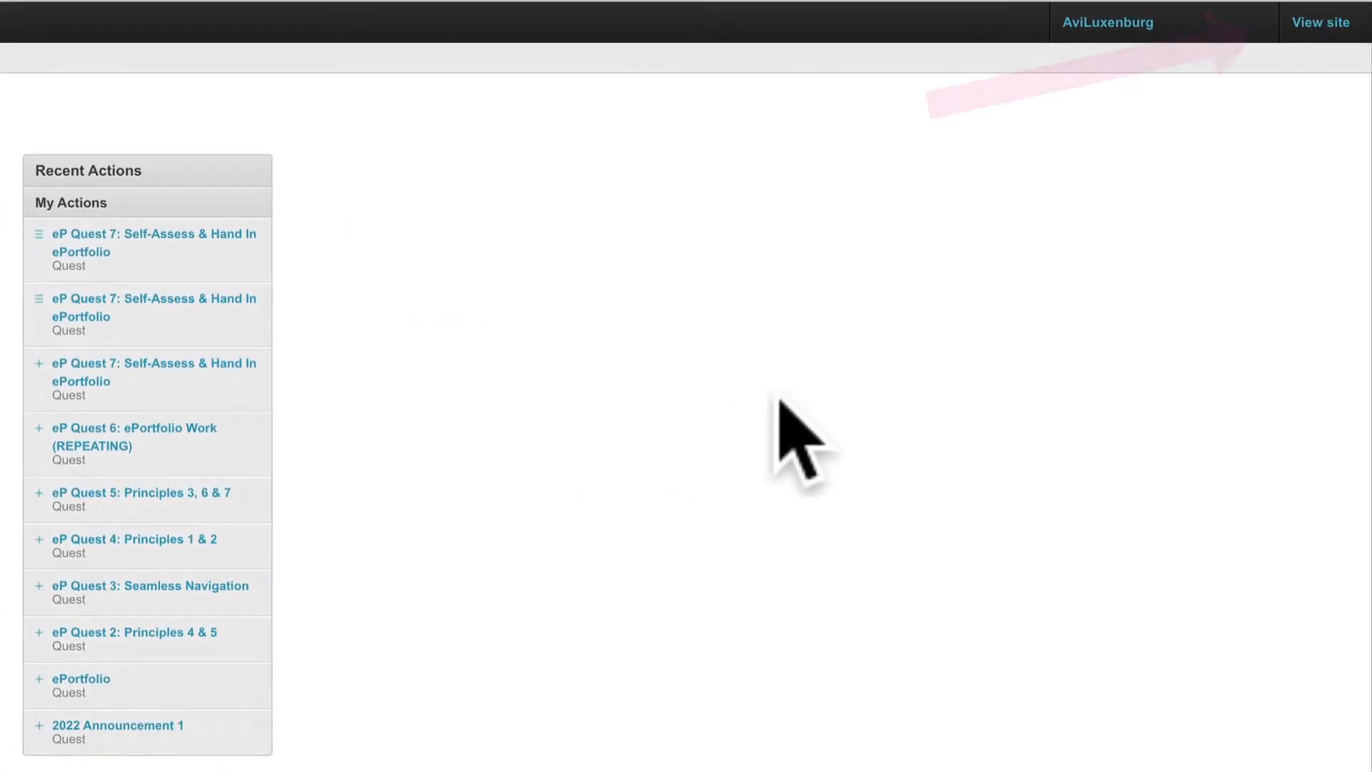
left_click(1311, 34)
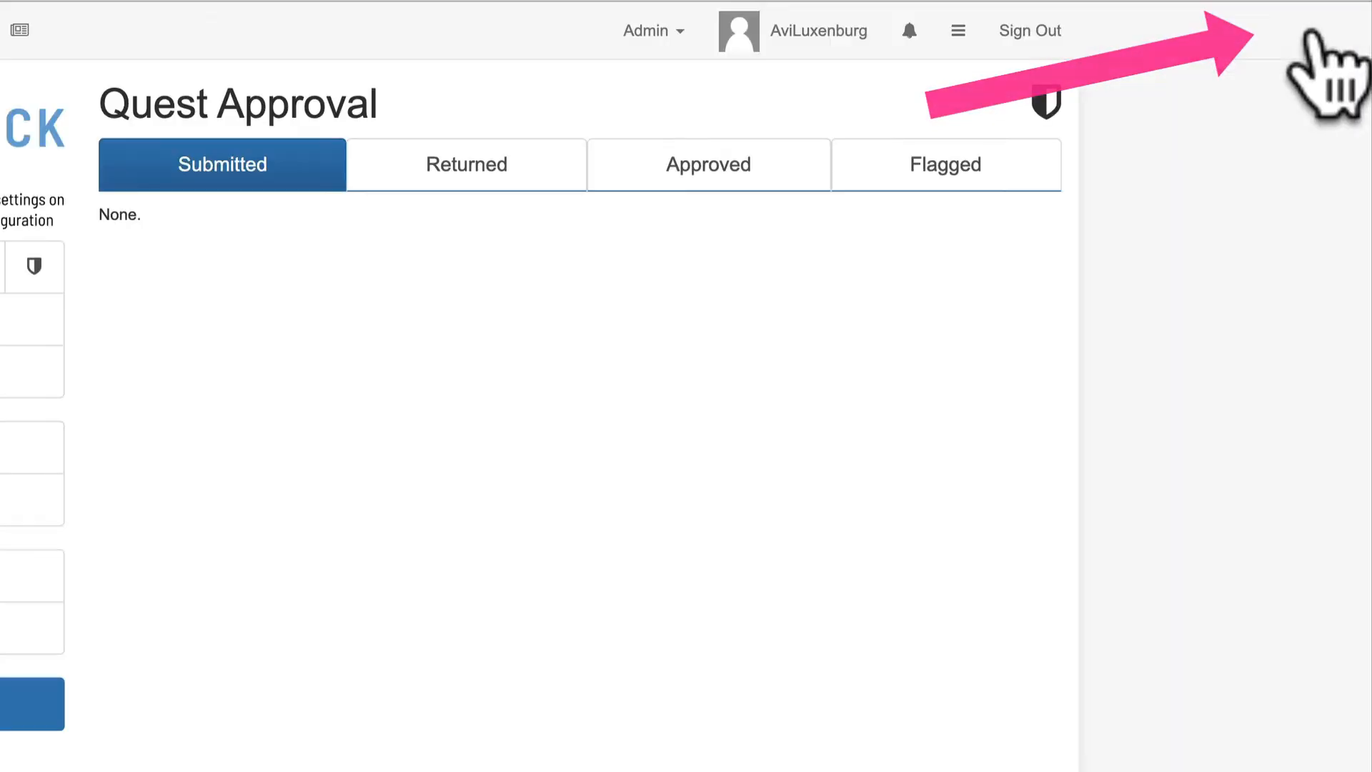
- Open the student account's user record in Site Administration
left_click(677, 32)
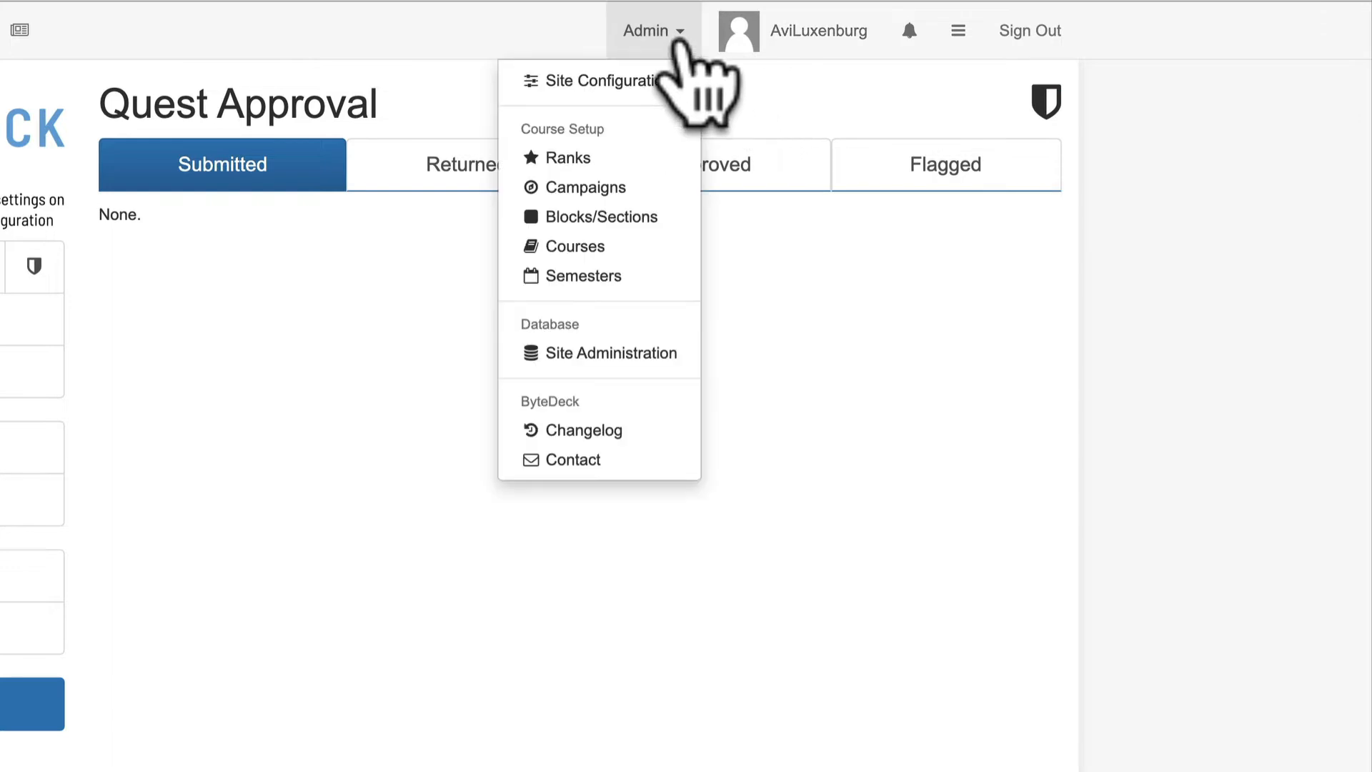
left_click(620, 353)
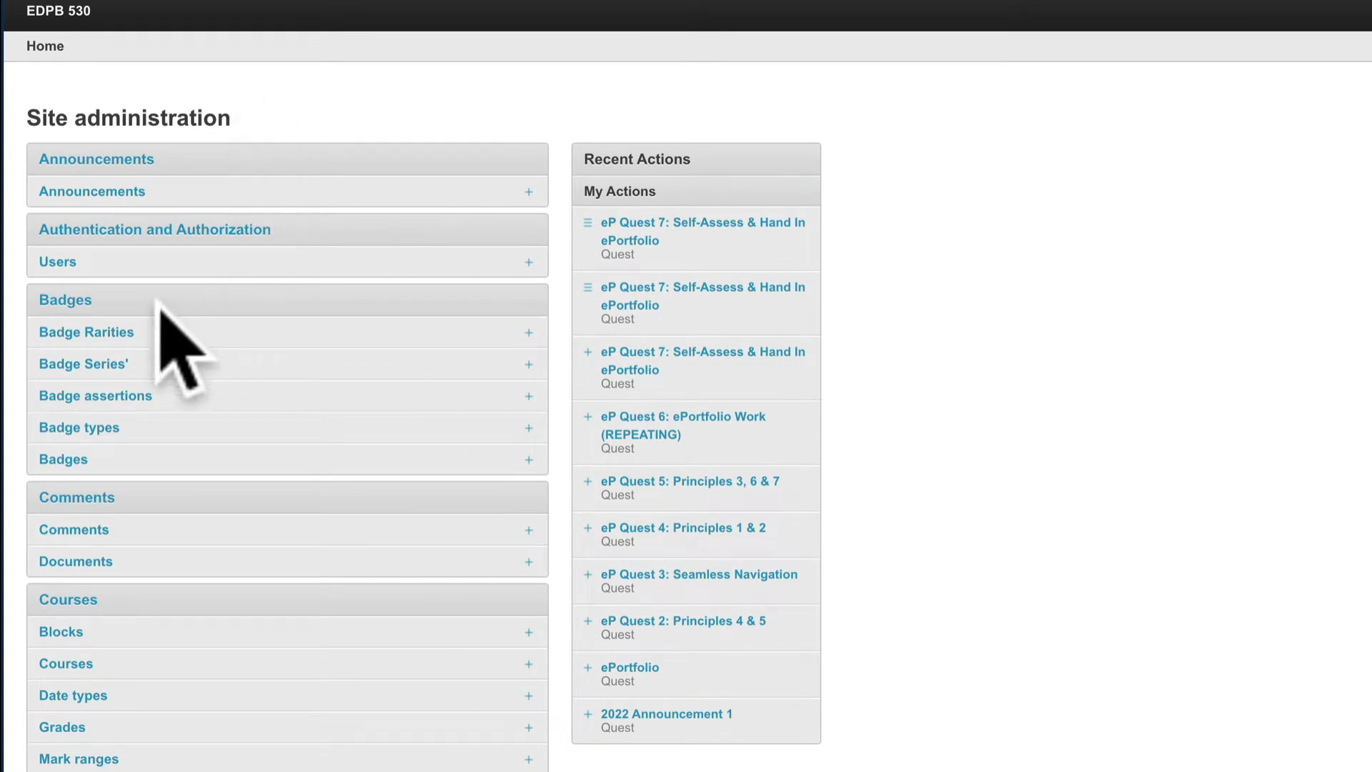
left_click(58, 263)
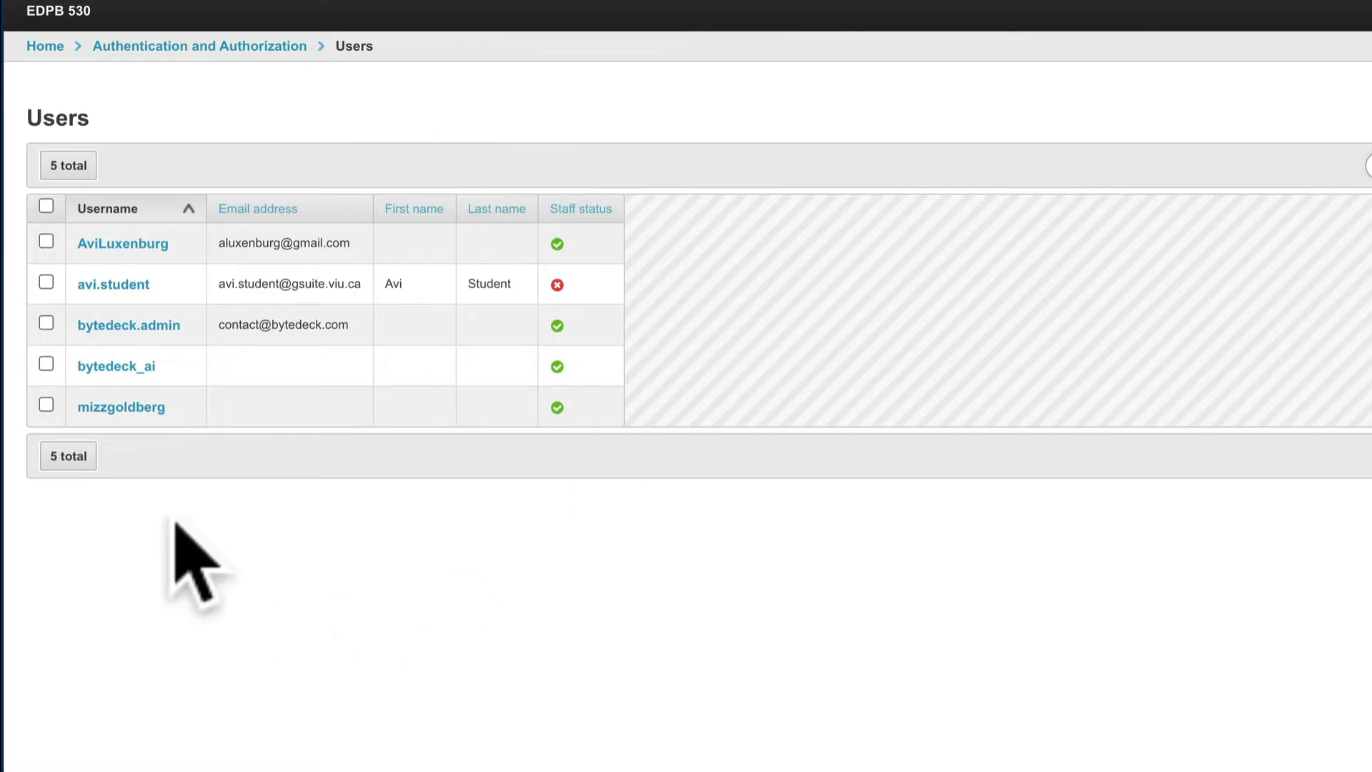
left_click(120, 284)
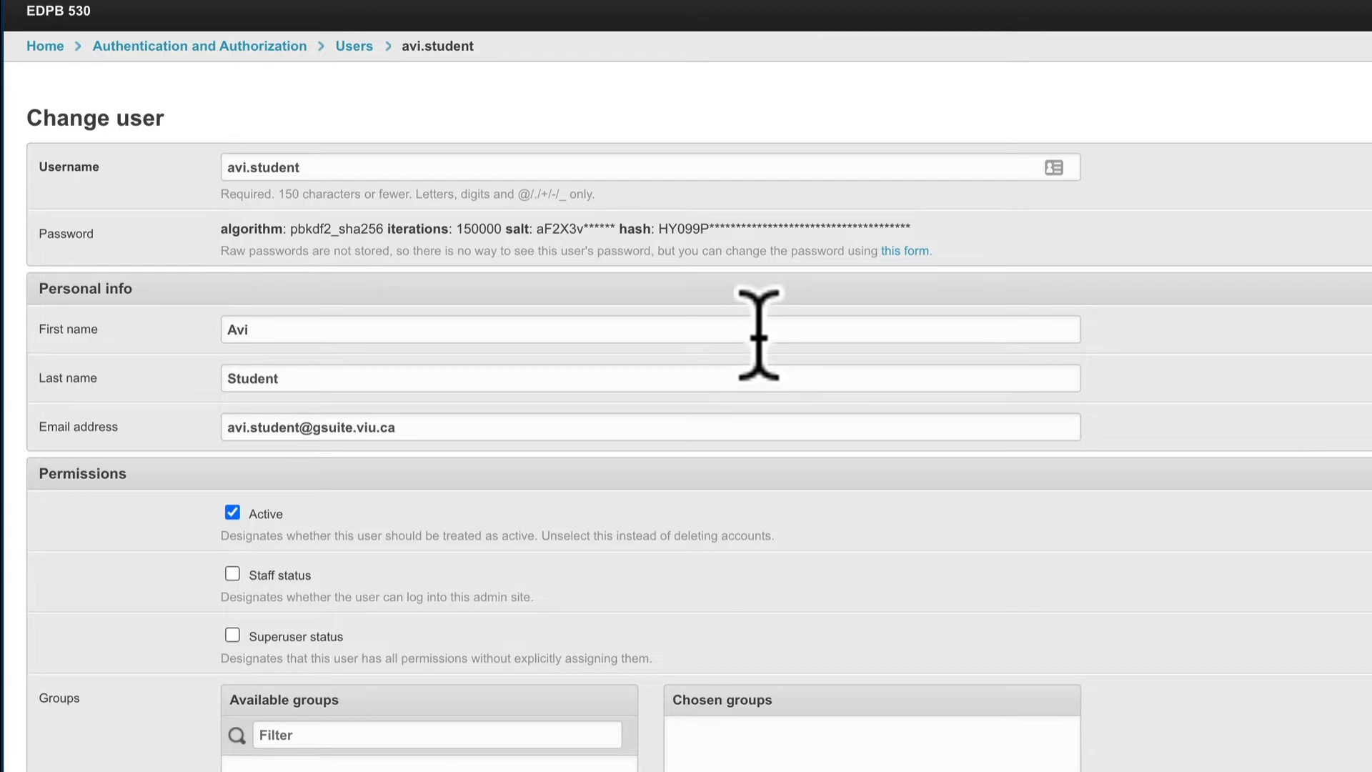
- Review the student account's status, group and user permission settings, and return to the administration home page
scroll(1250, 444, "down", 4)
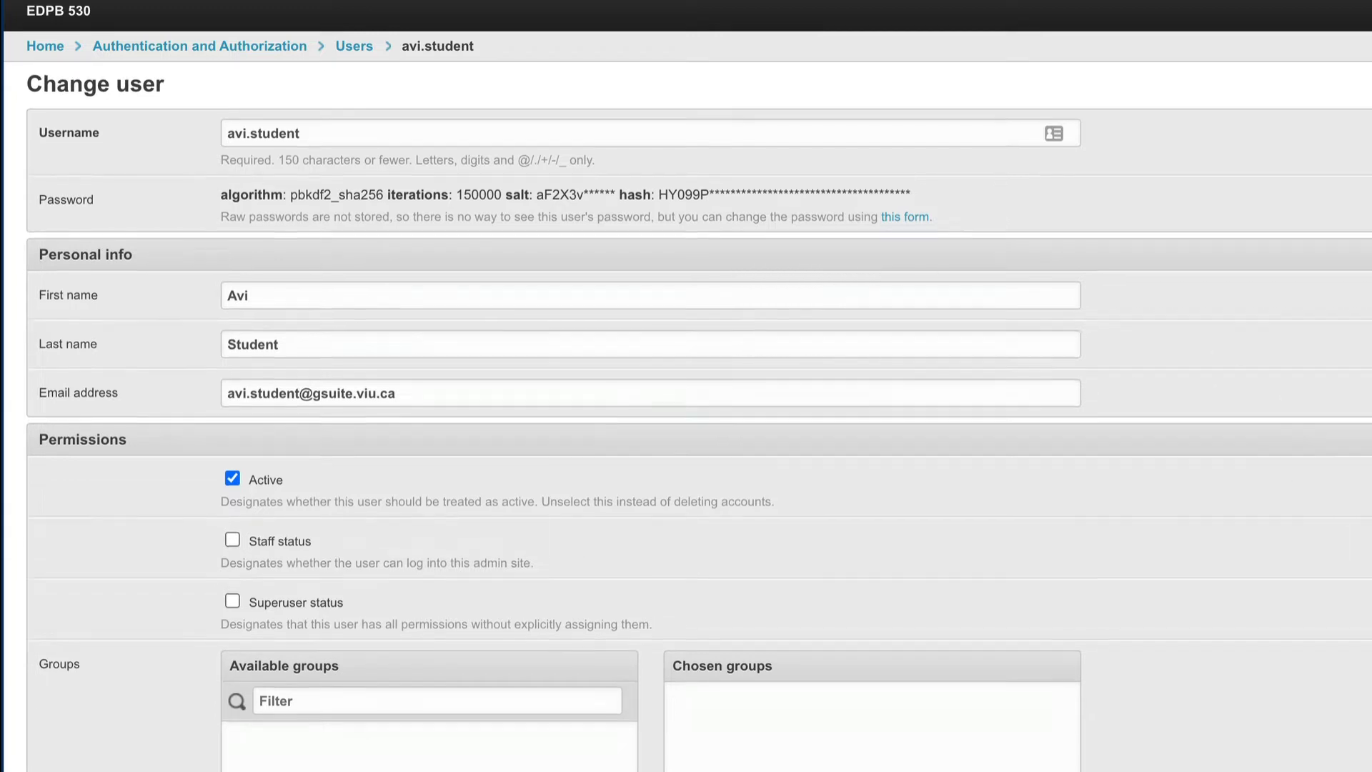
scroll(686, 428, "down", 1)
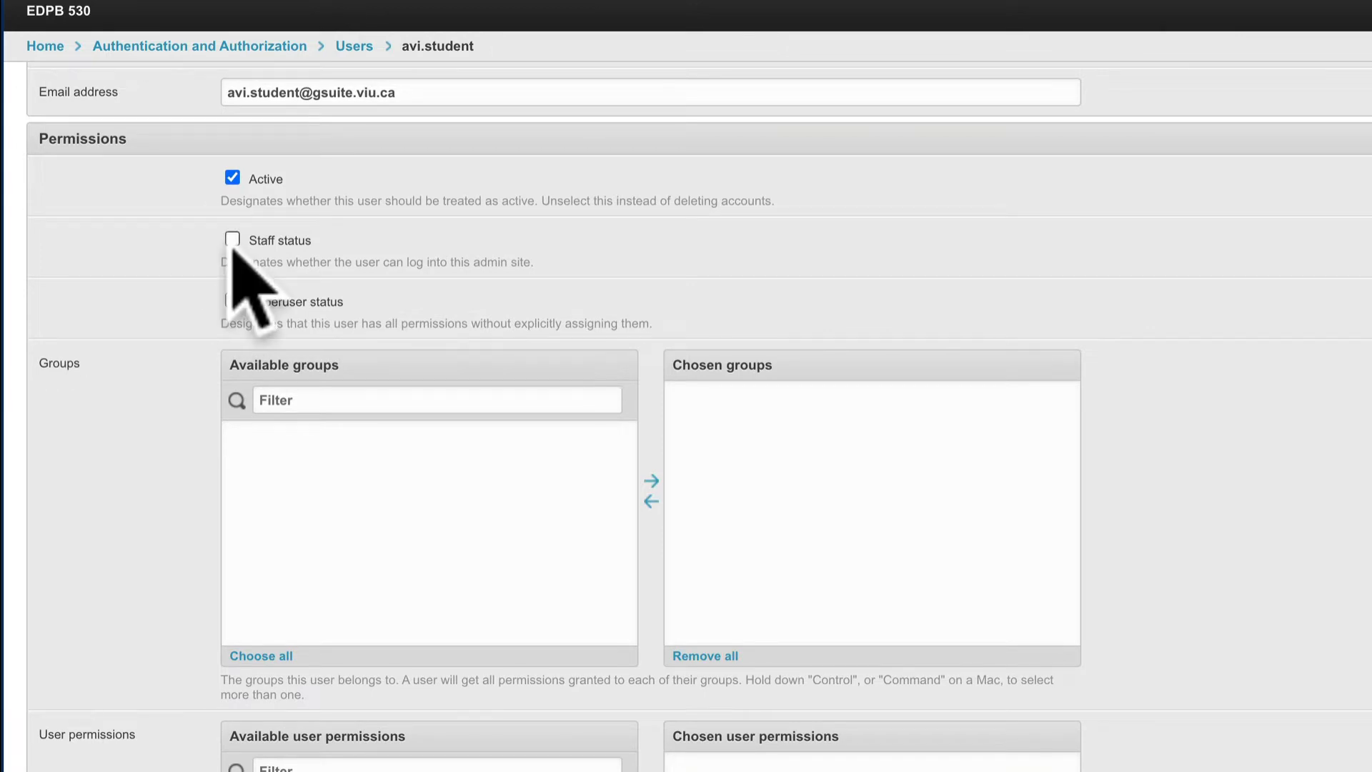
scroll(1271, 450, "down", 4)
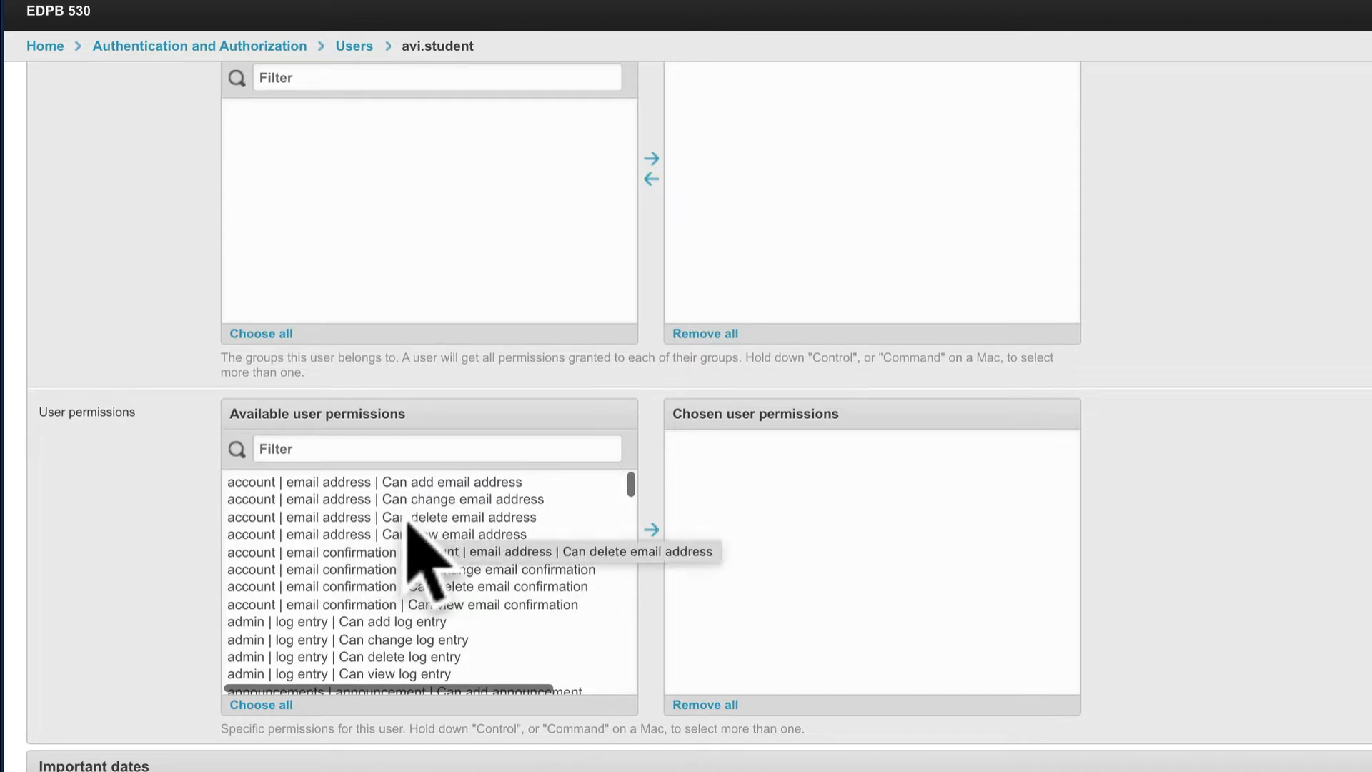
scroll(429, 508, "up", 10)
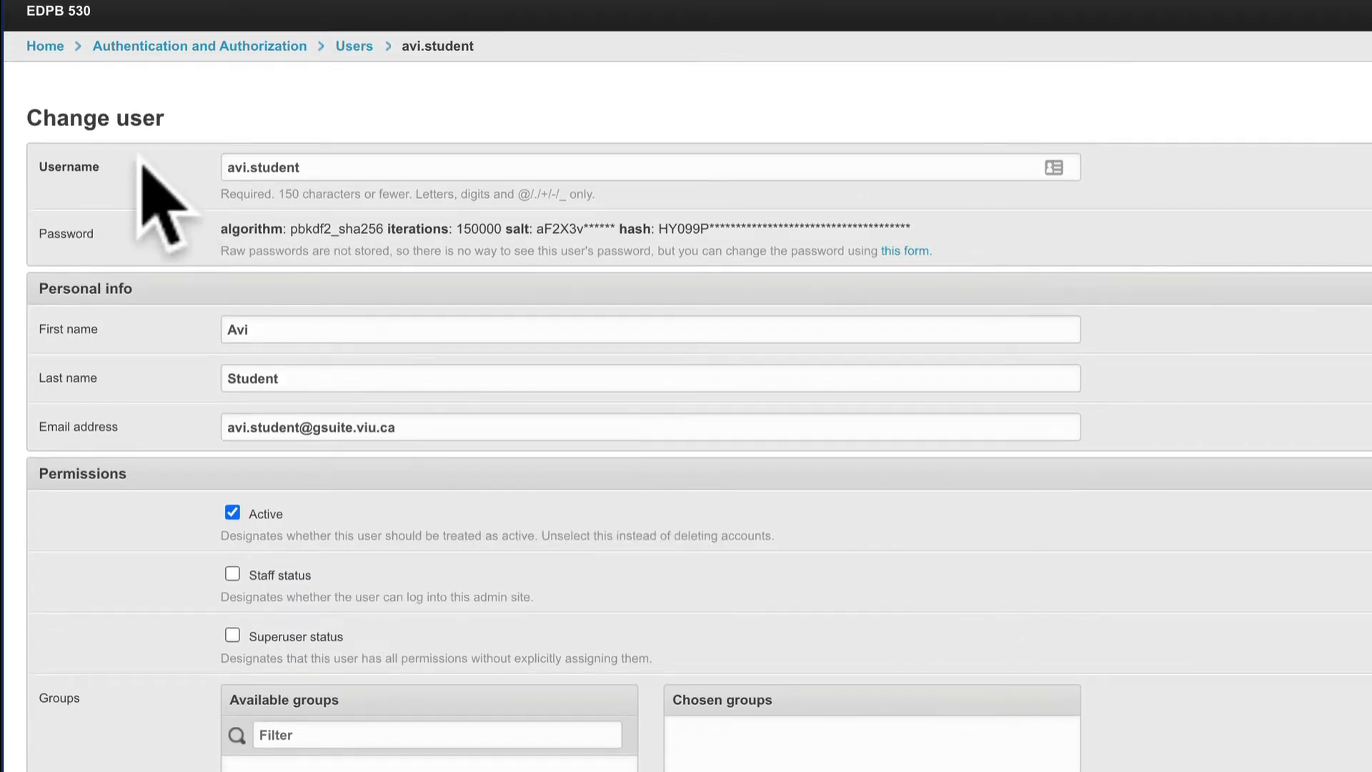
left_click(45, 47)
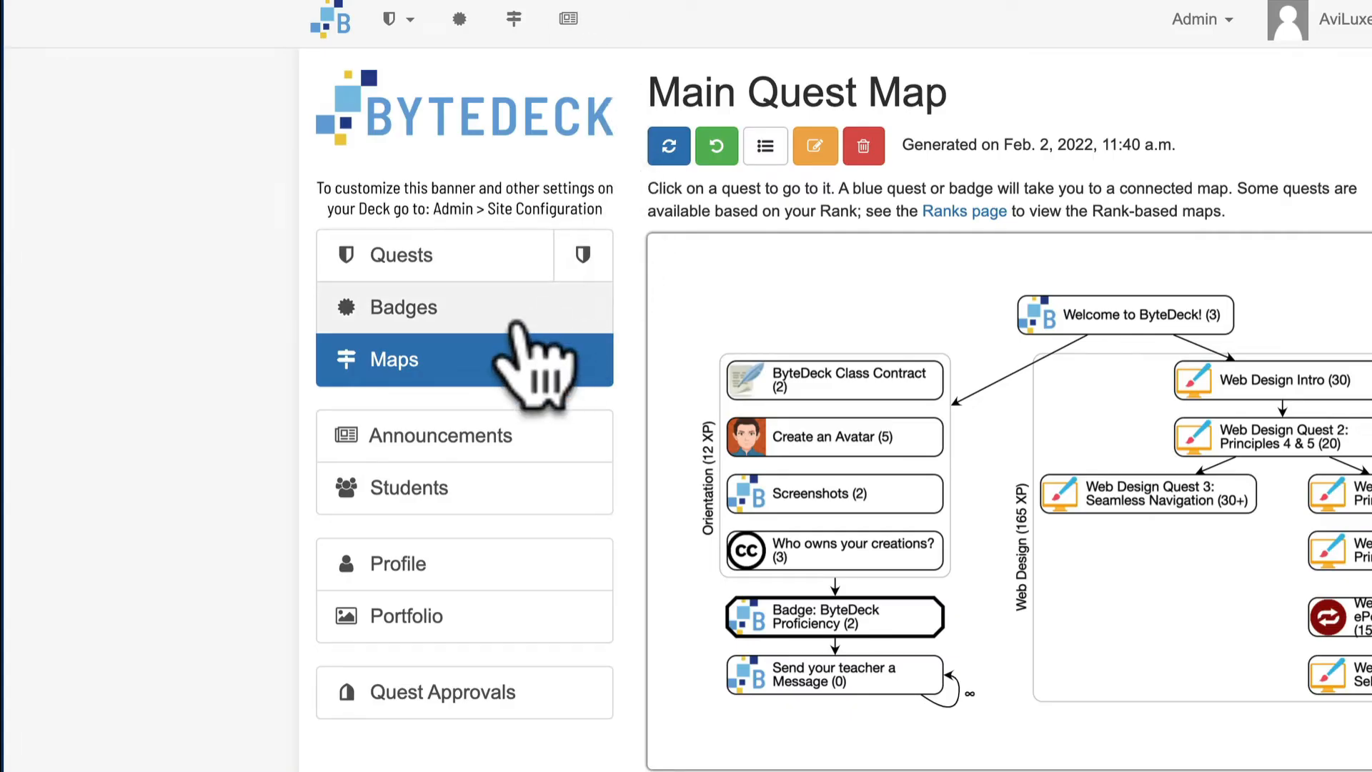
- Open the ByteDeck Proficiency badge for editing from the site's Badges page and review its fields
left_click(431, 314)
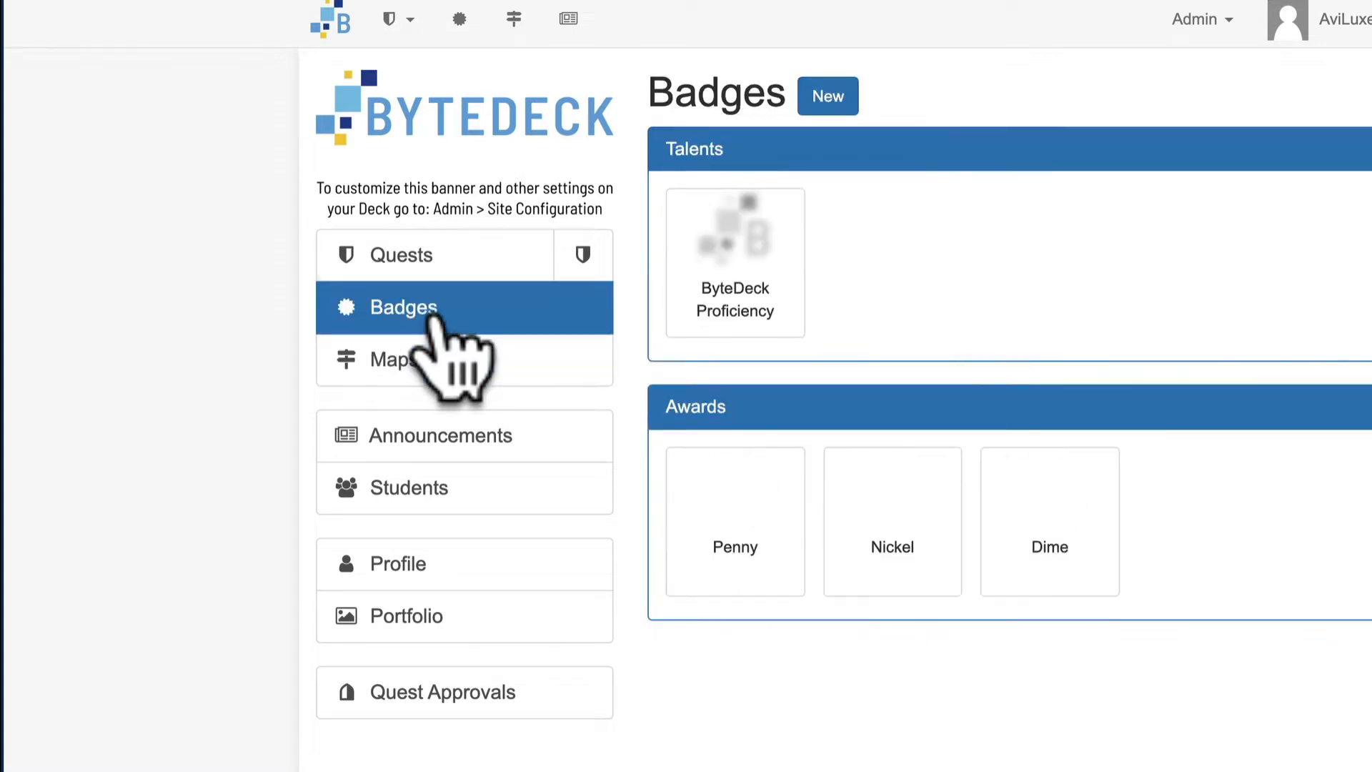
mouse_move(763, 261)
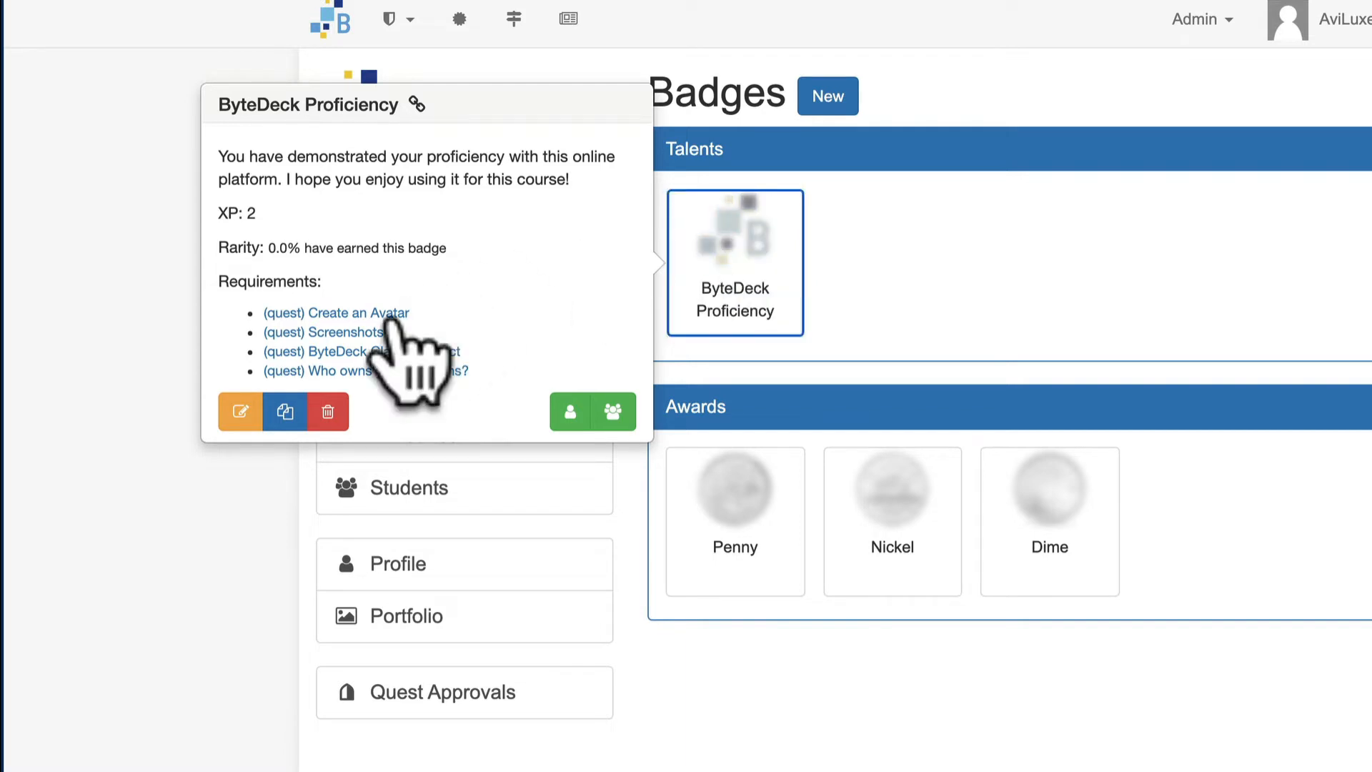
left_click(240, 413)
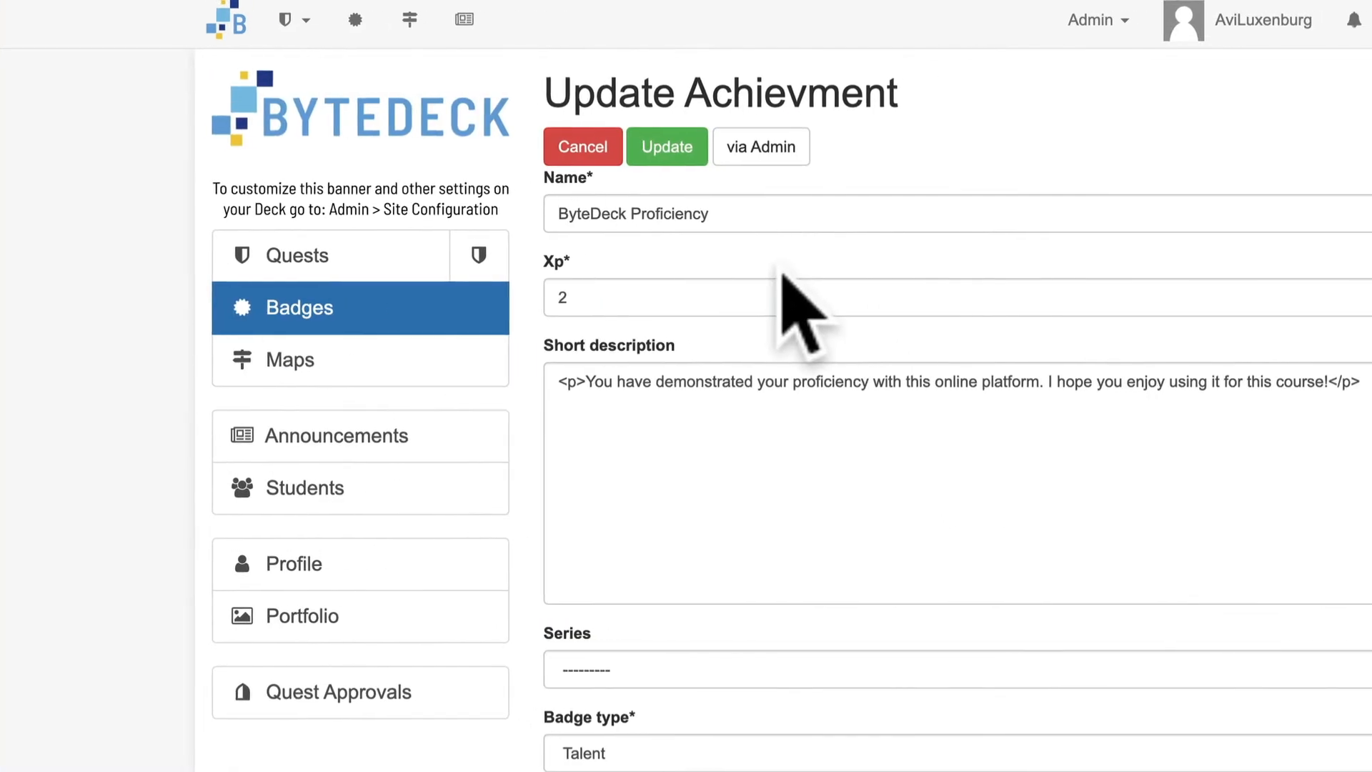
scroll(568, 300, "down", 4)
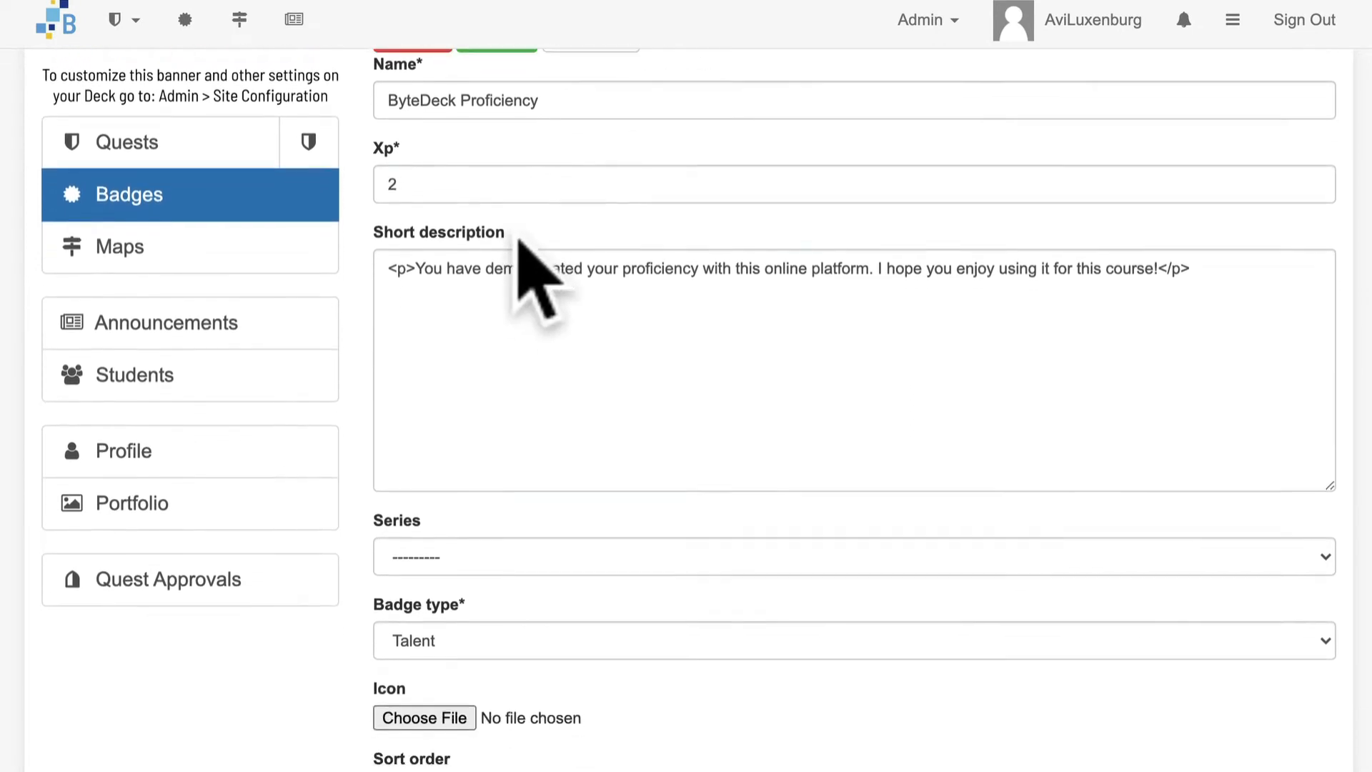
scroll(786, 371, "down", 2)
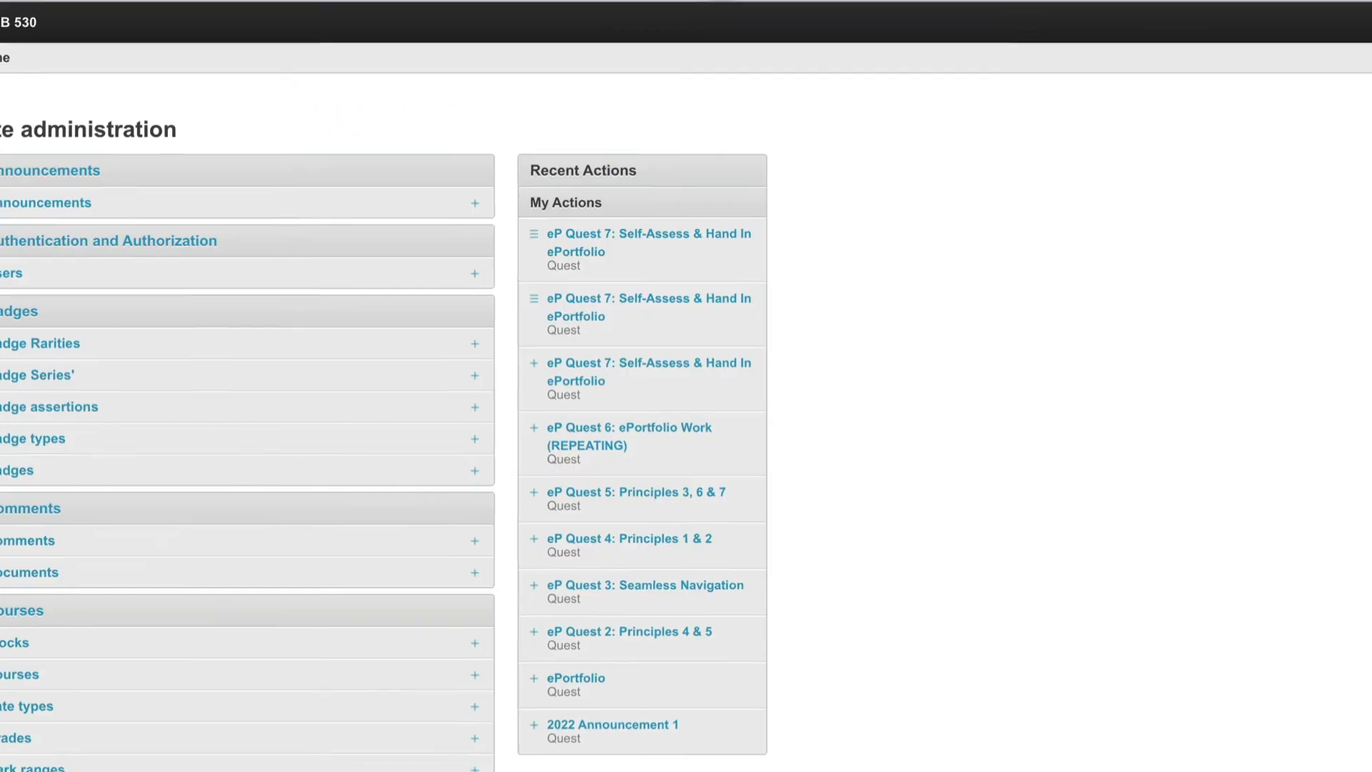
- Open the ByteDeck Proficiency badge record in Site Administration and review its settings down to the prerequisites
left_click(63, 473)
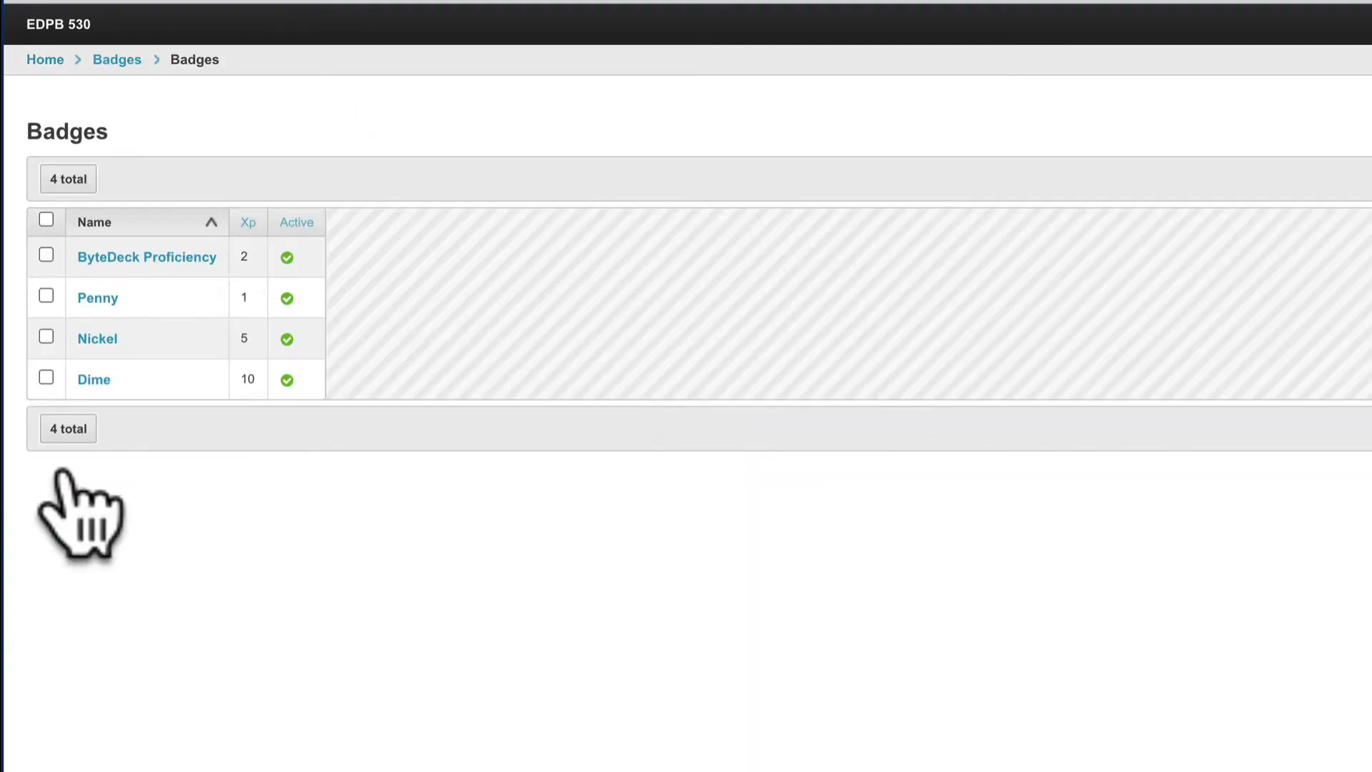
left_click(166, 264)
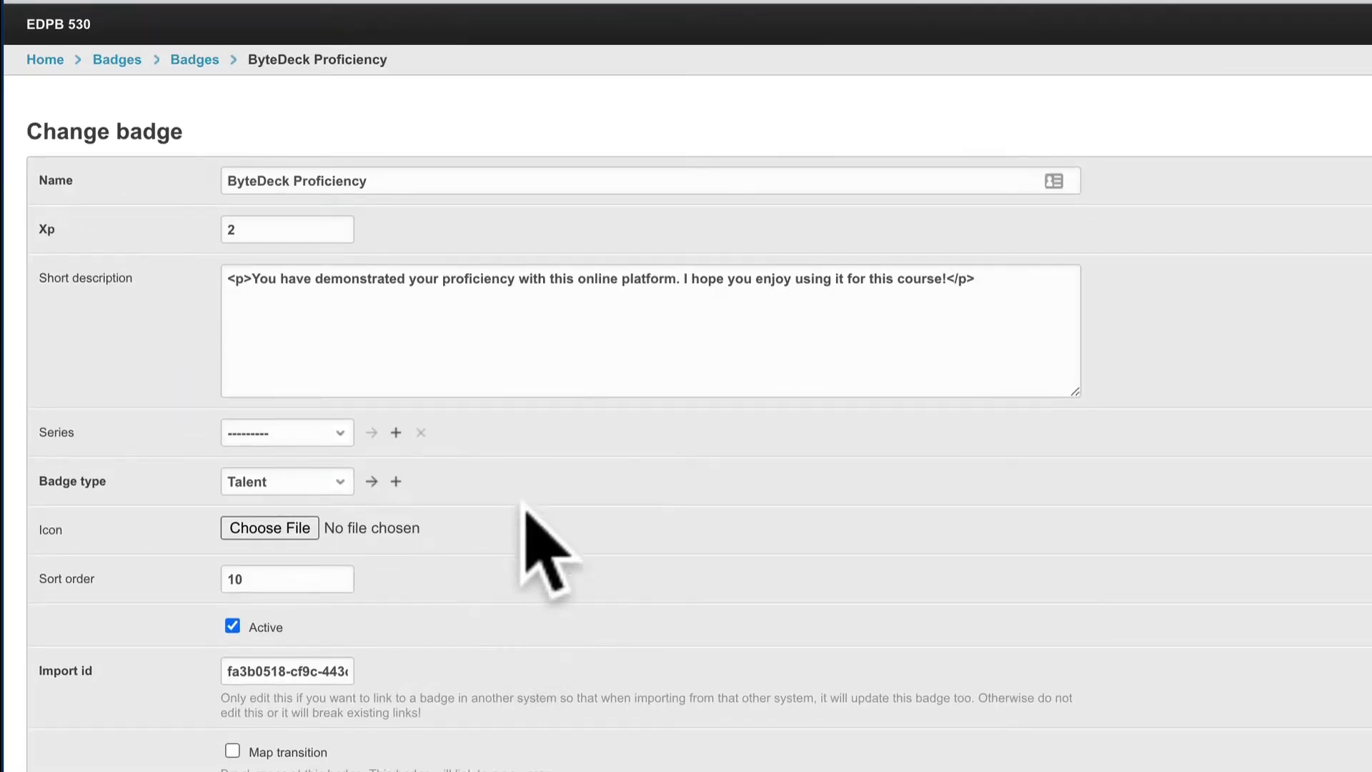
scroll(491, 428, "down", 3)
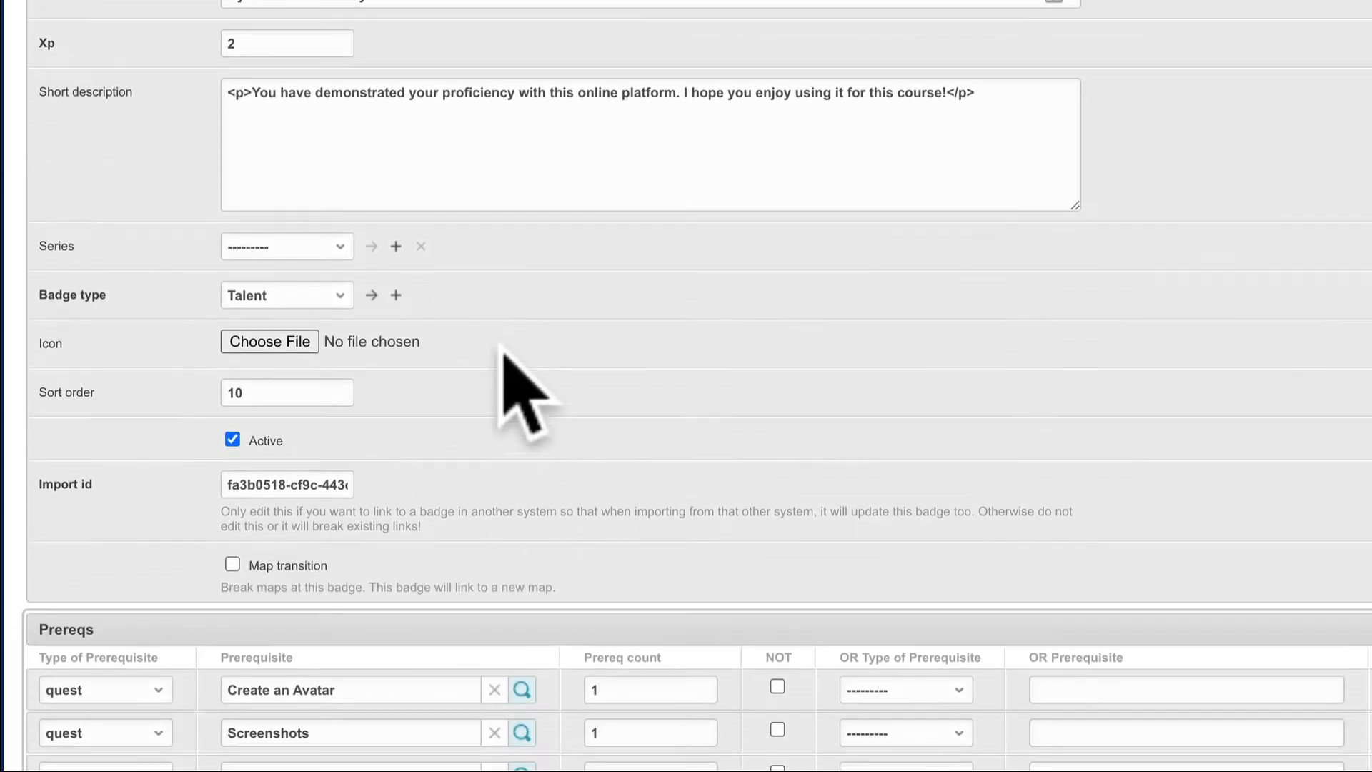
scroll(508, 359, "down", 3)
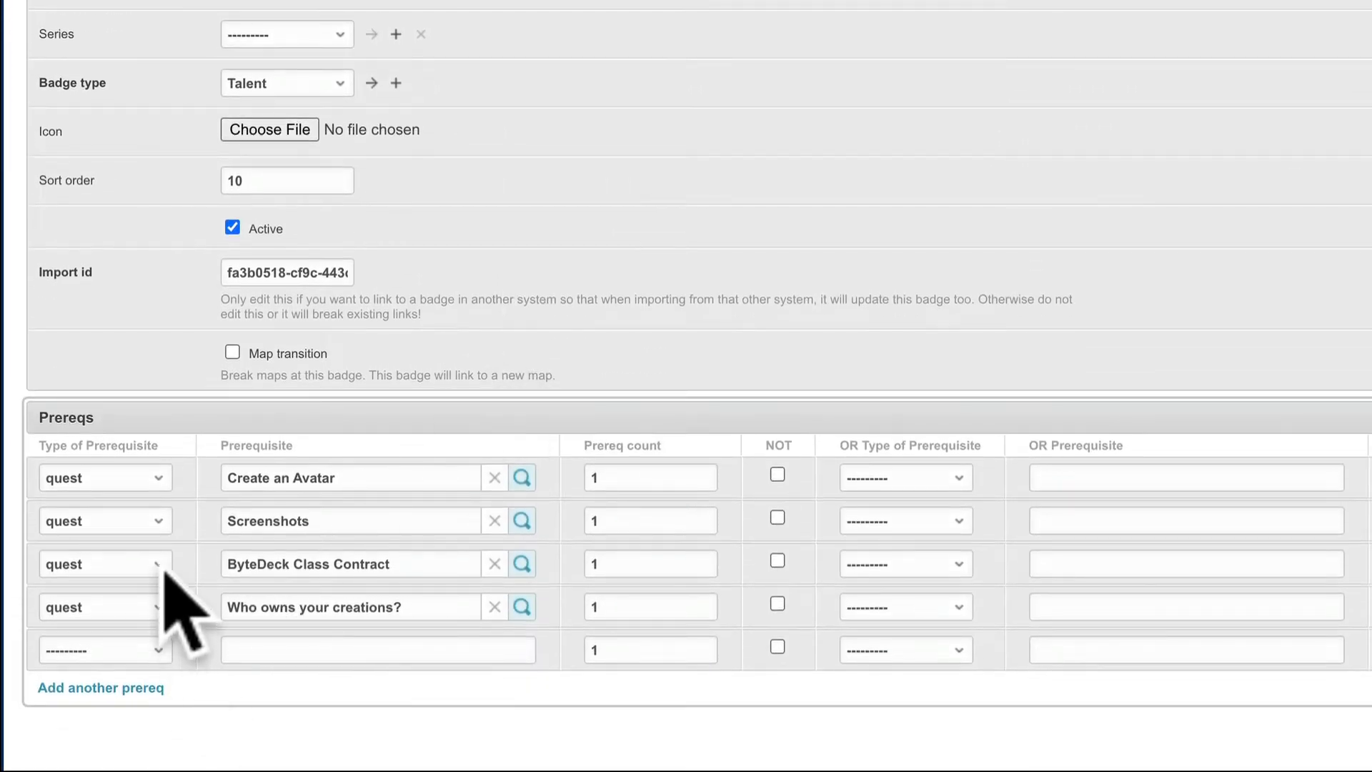
- Check which prerequisite types are available for the badge's Create an Avatar prerequisite, leaving the type set to quest
left_click(159, 479)
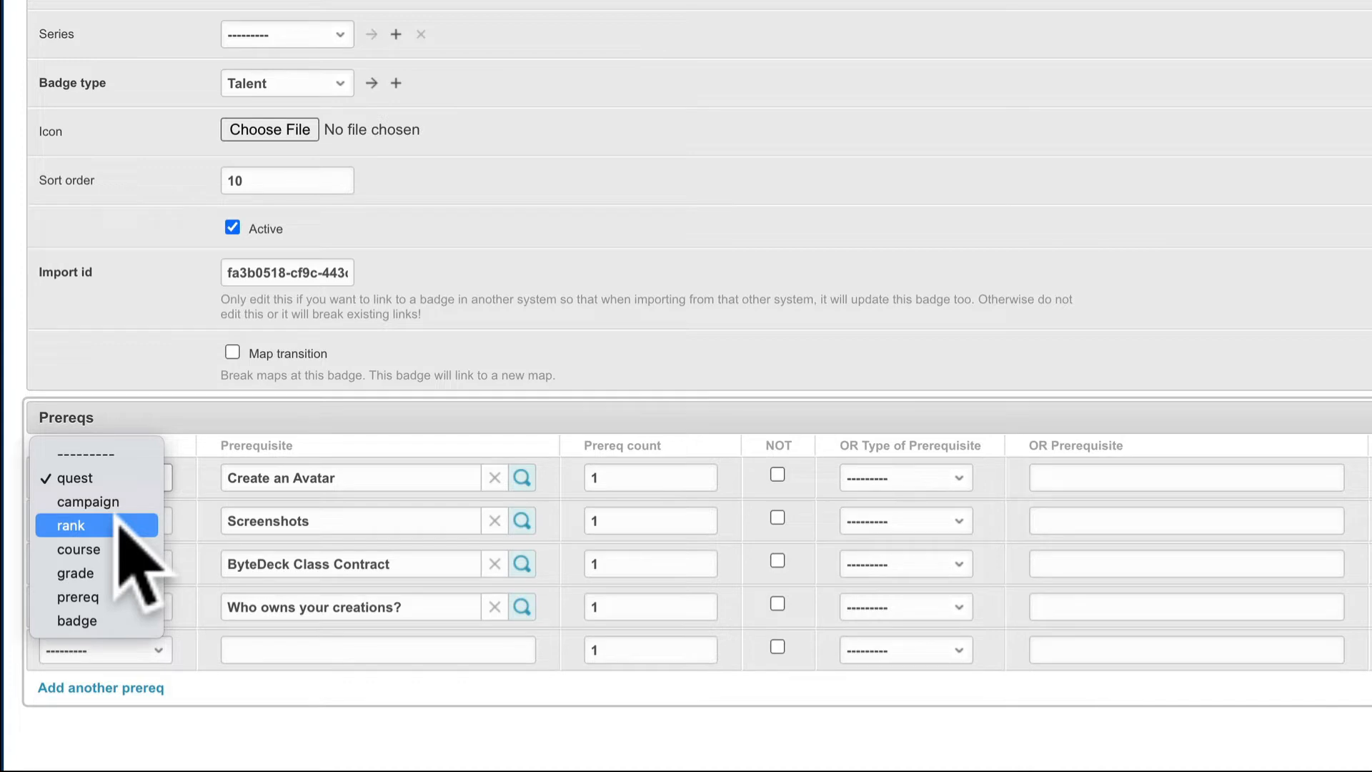
left_click(666, 369)
scroll(662, 369, "up", 3)
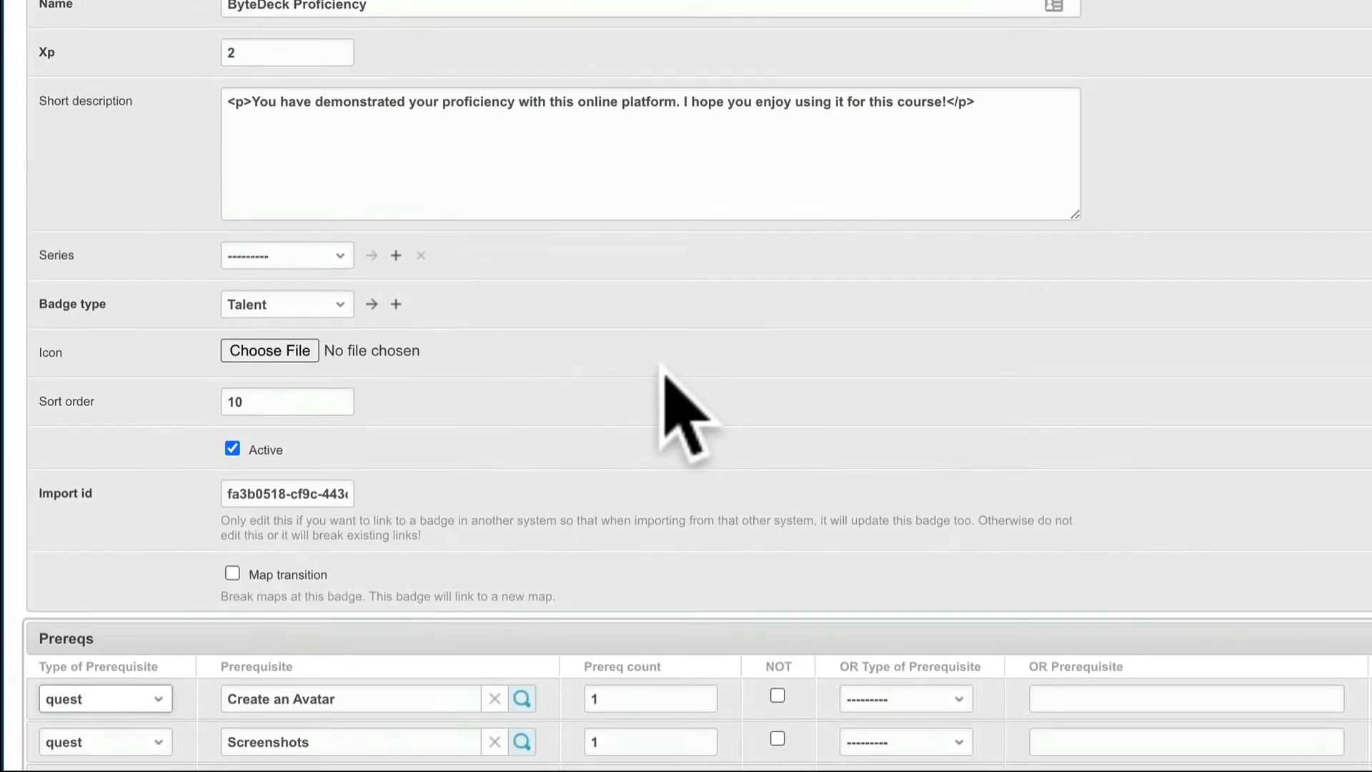
scroll(75, 3, "up", 2)
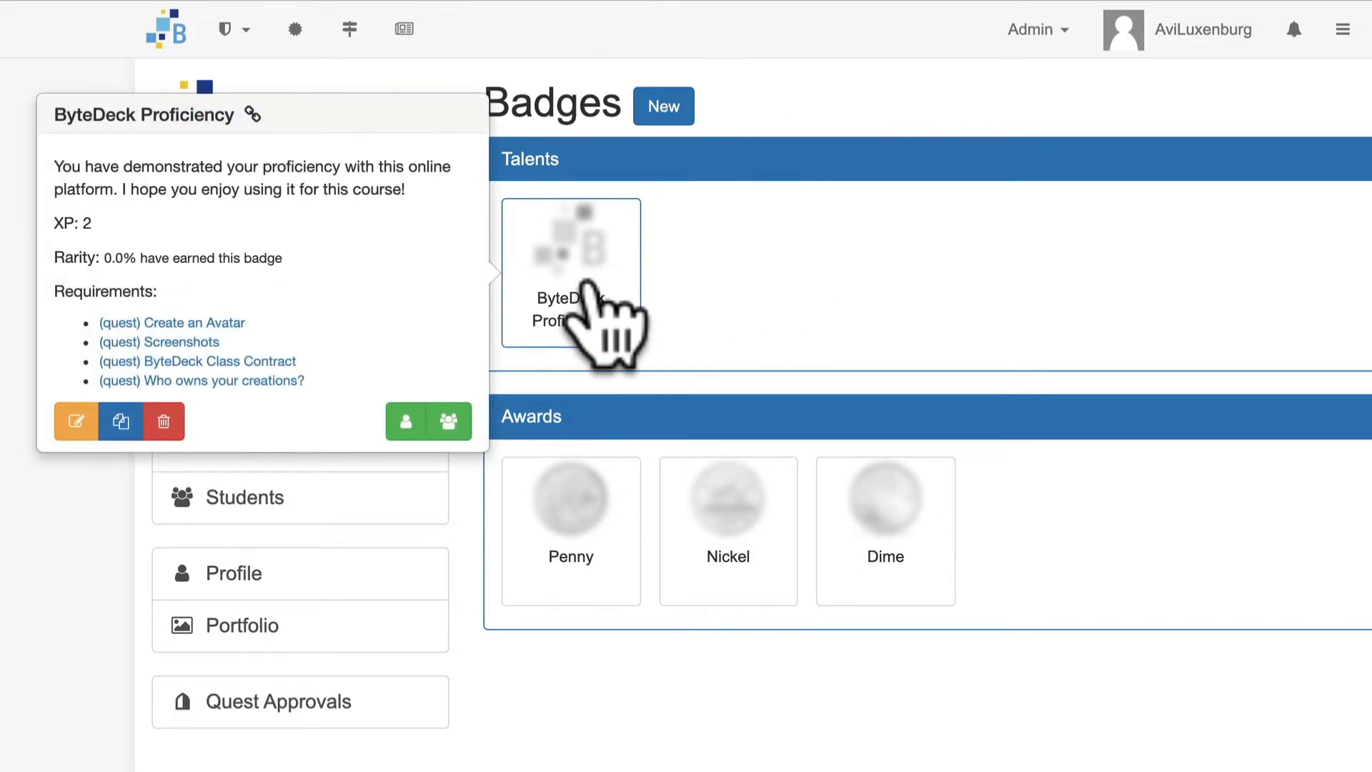
- Edit the ByteDeck Proficiency badge from the site's Badges page and switch to its admin form
left_click(588, 282)
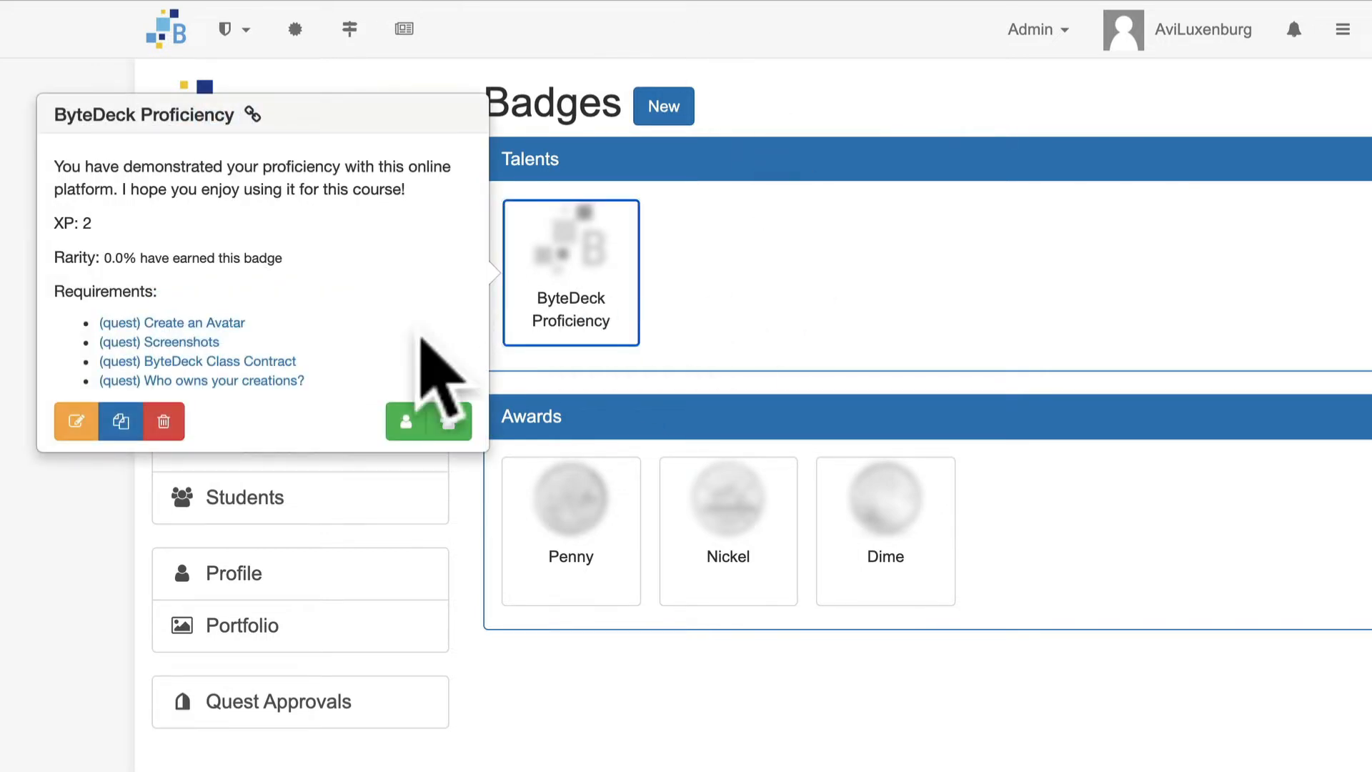
left_click(76, 420)
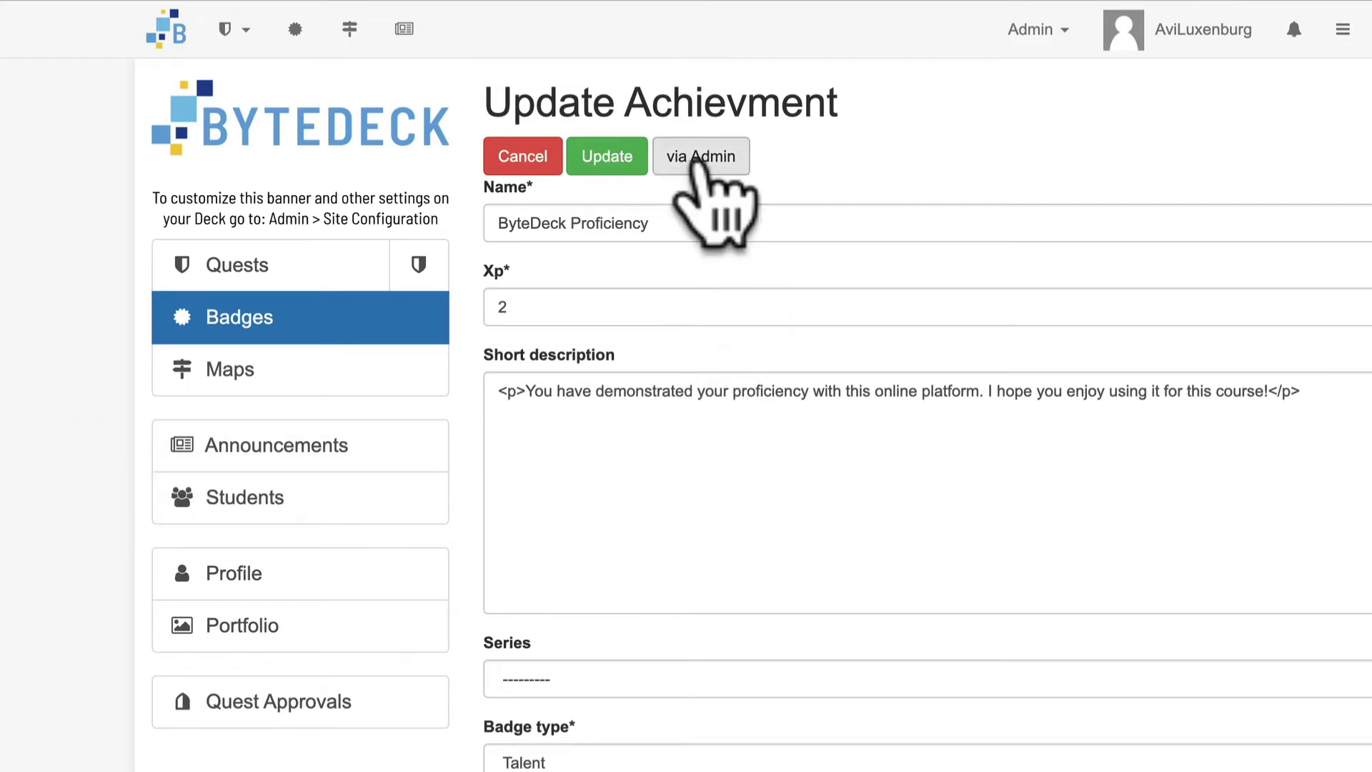
left_click(703, 163)
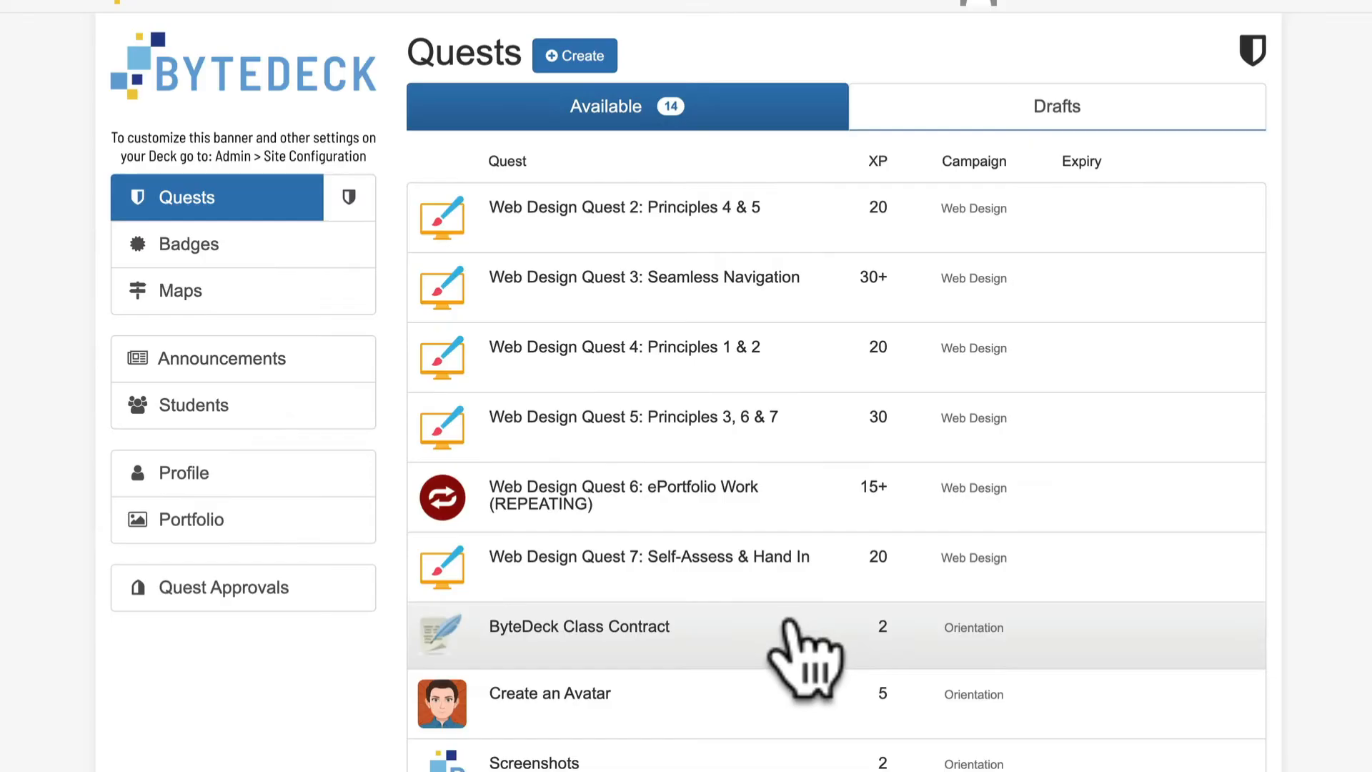
- Open Web Design Quest 7: Self-Assess & Hand In for editing and switch to its admin form
left_click(608, 572)
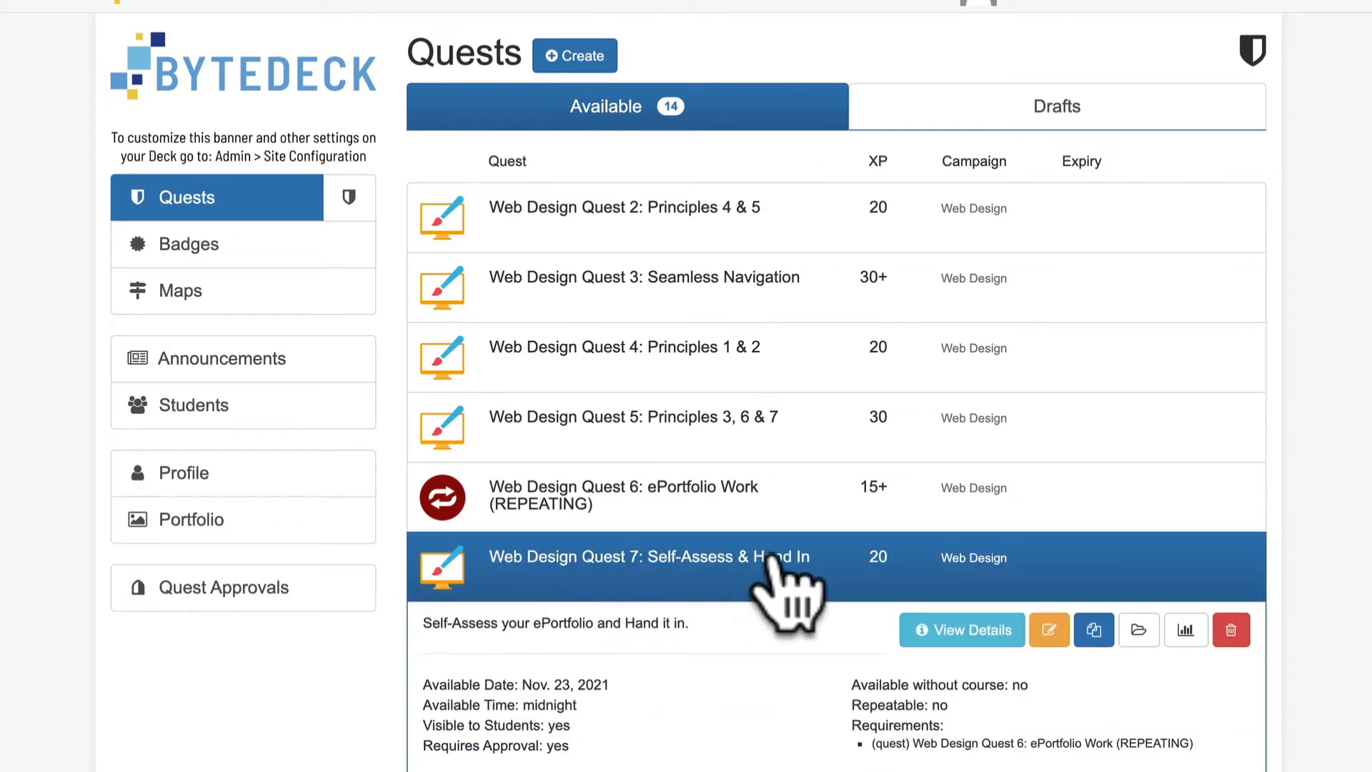
left_click(1051, 623)
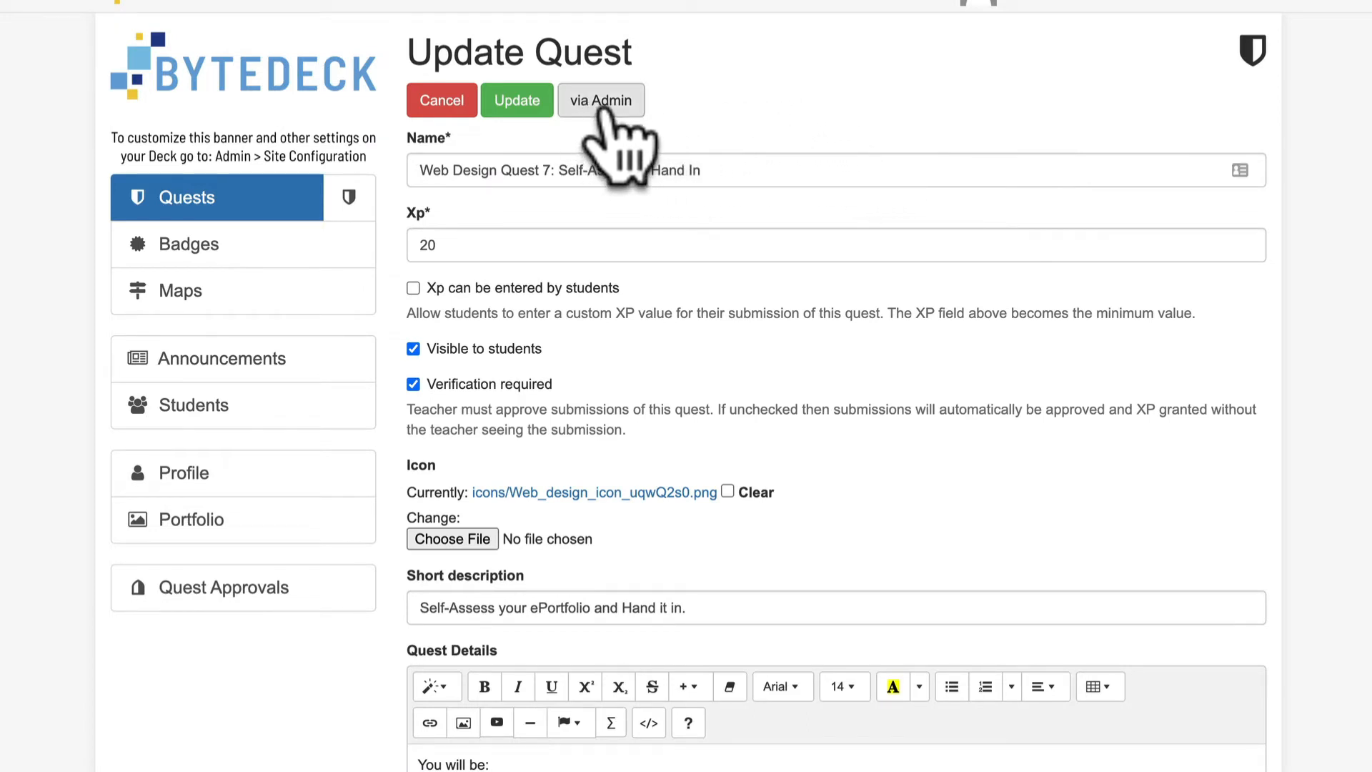
left_click(597, 106)
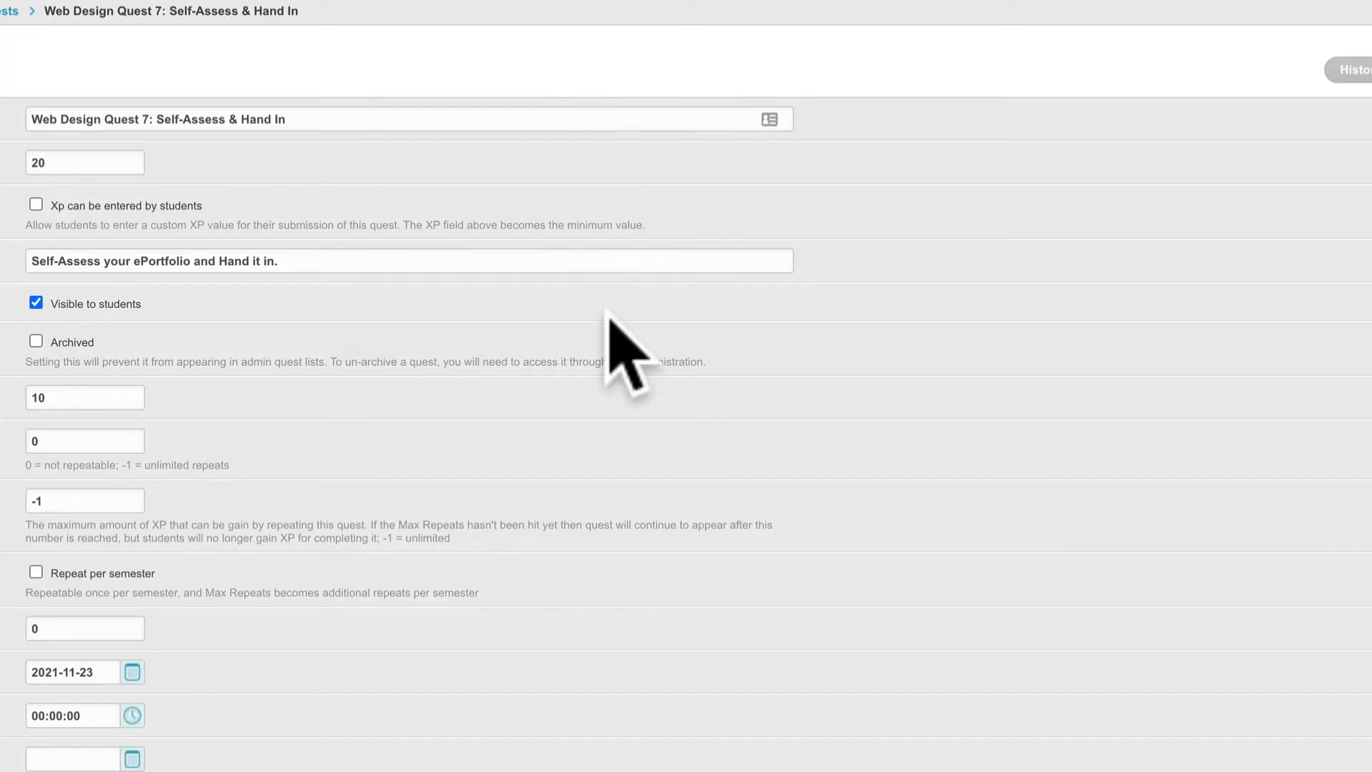
- Review the quest's settings in the admin form, from XP and repeats through availability dates, campaign and quest details
scroll(622, 331, "down", 6)
scroll(628, 330, "up", 6)
scroll(620, 293, "down", 10)
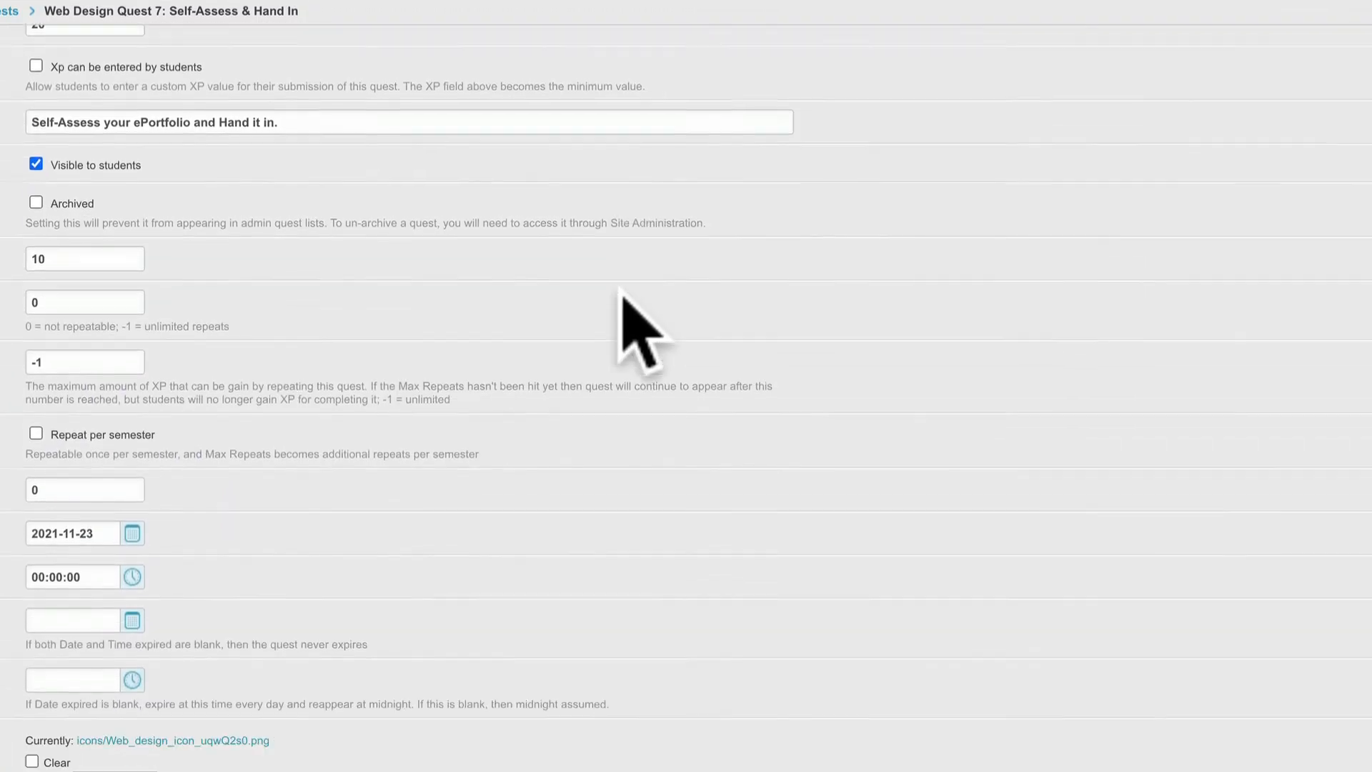
scroll(621, 293, "down", 3)
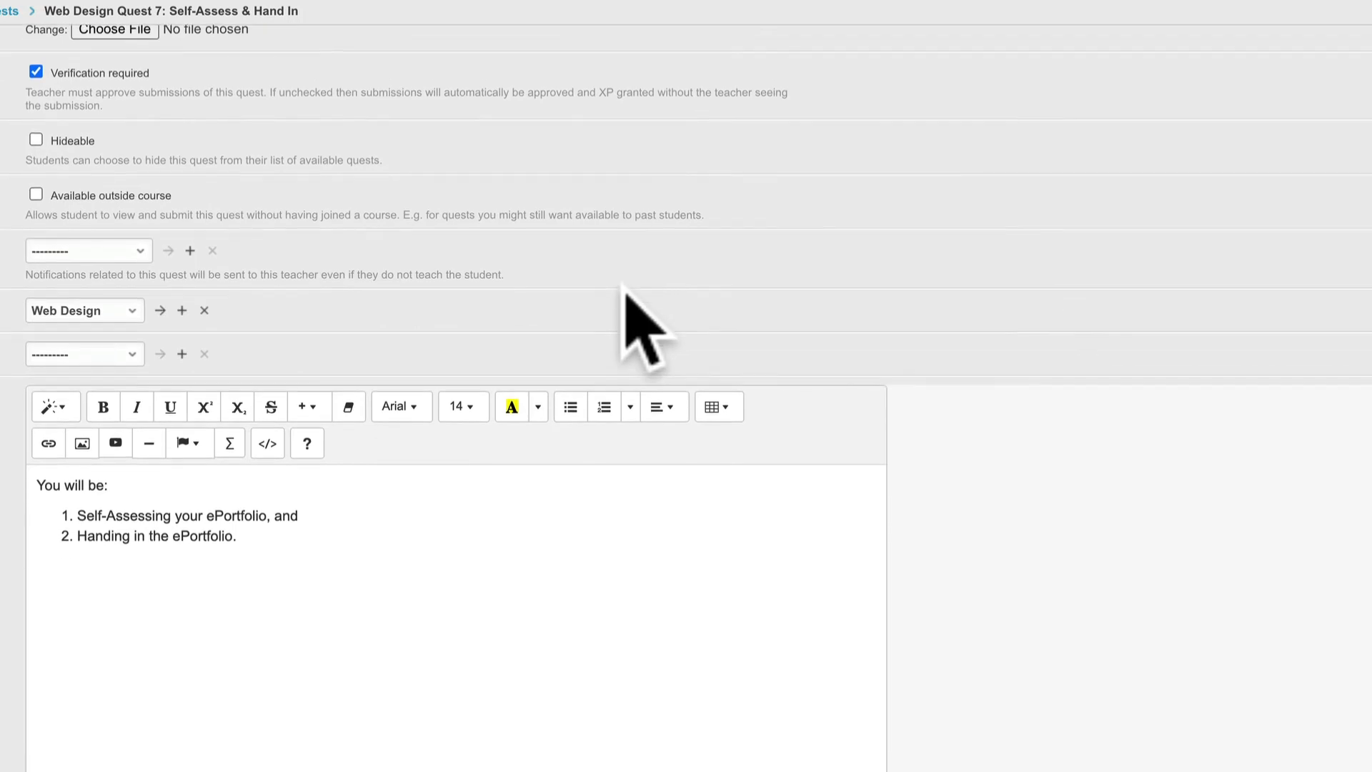
scroll(622, 290, "up", 12)
scroll(597, 274, "down", 1)
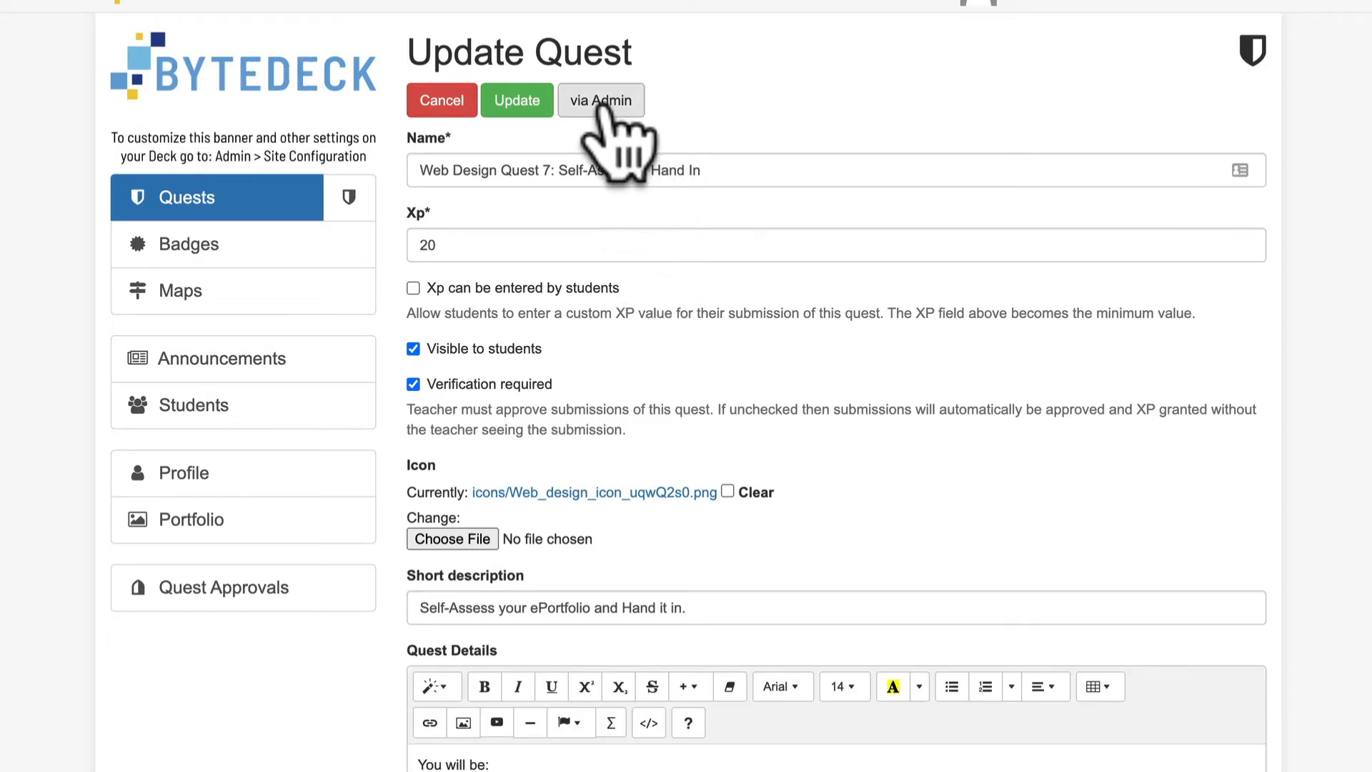
- Expand the quest's Basic Prerequisites on the regular update form and check the choices for a new quest prerequisite, leaving it blank
scroll(858, 305, "down", 9)
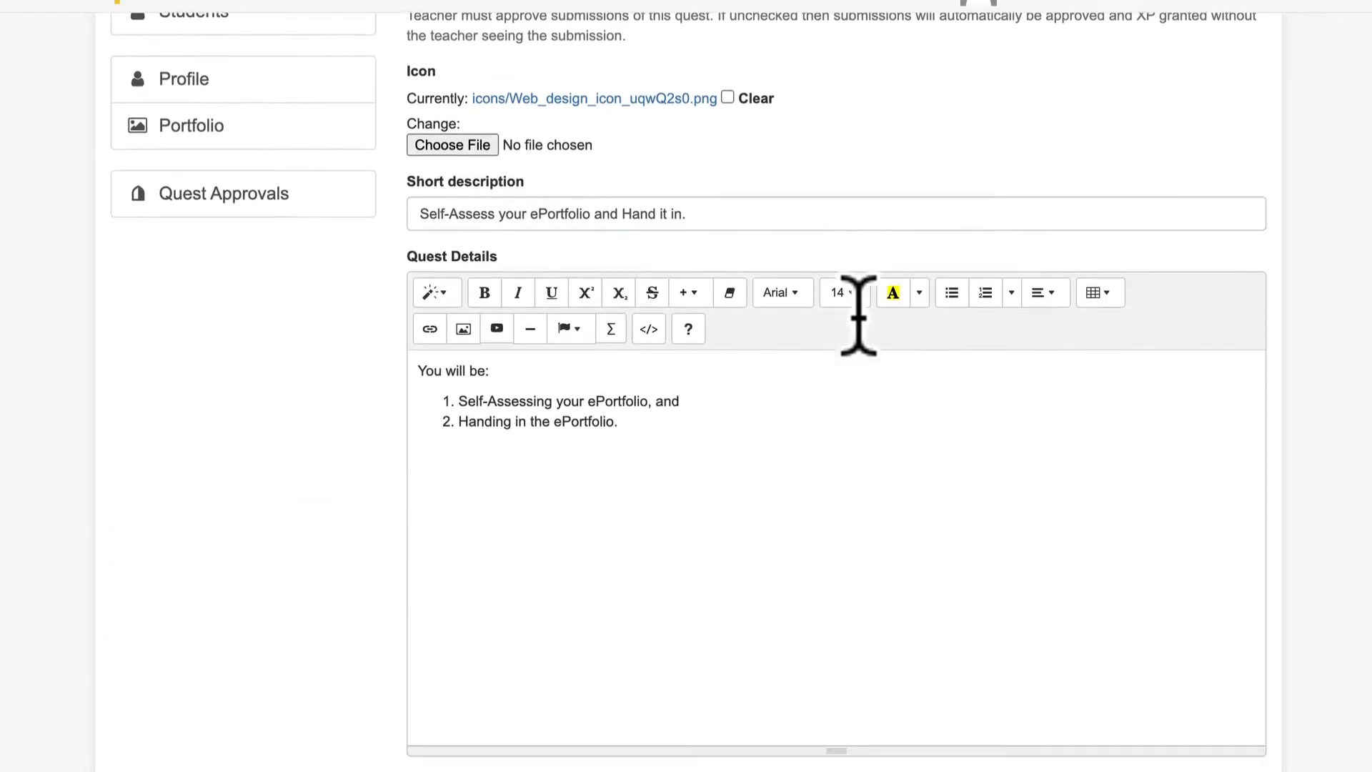
scroll(865, 335, "down", 12)
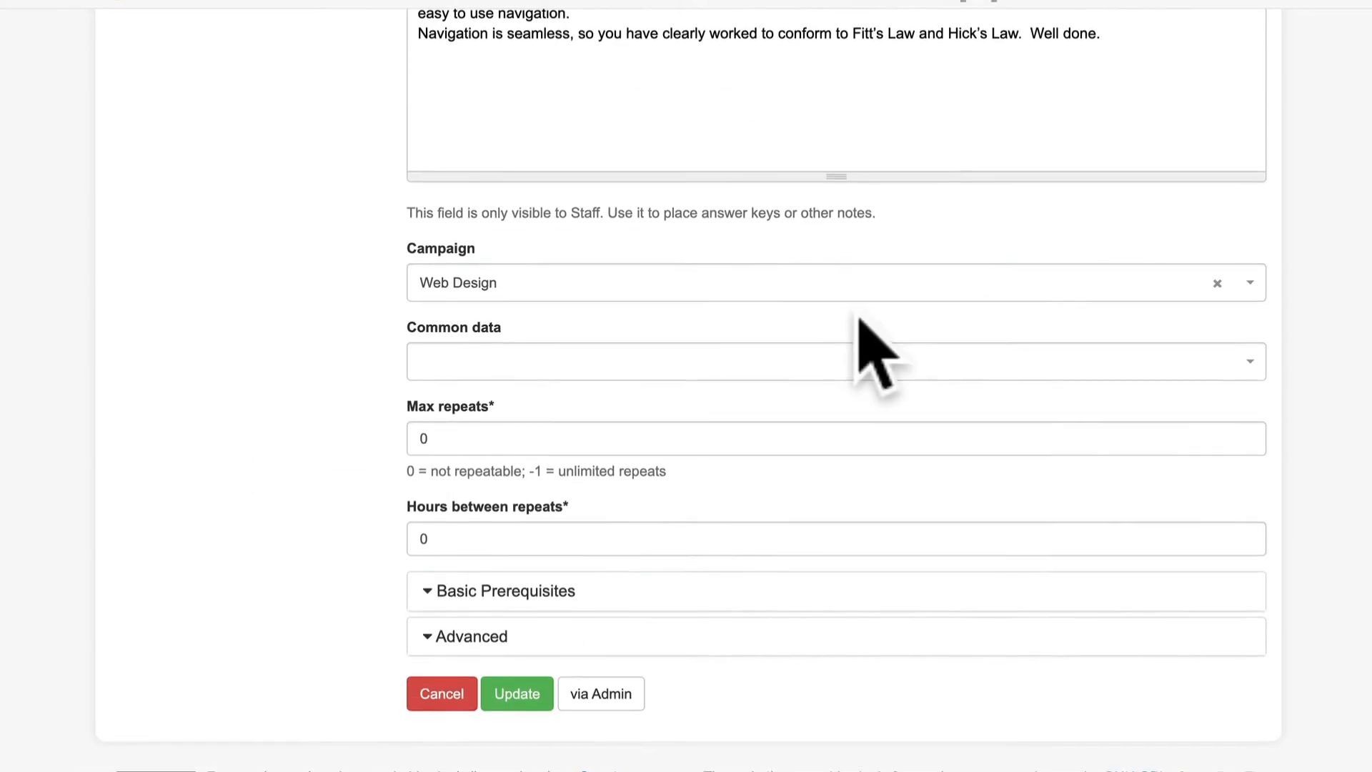
left_click(456, 604)
scroll(735, 521, "down", 4)
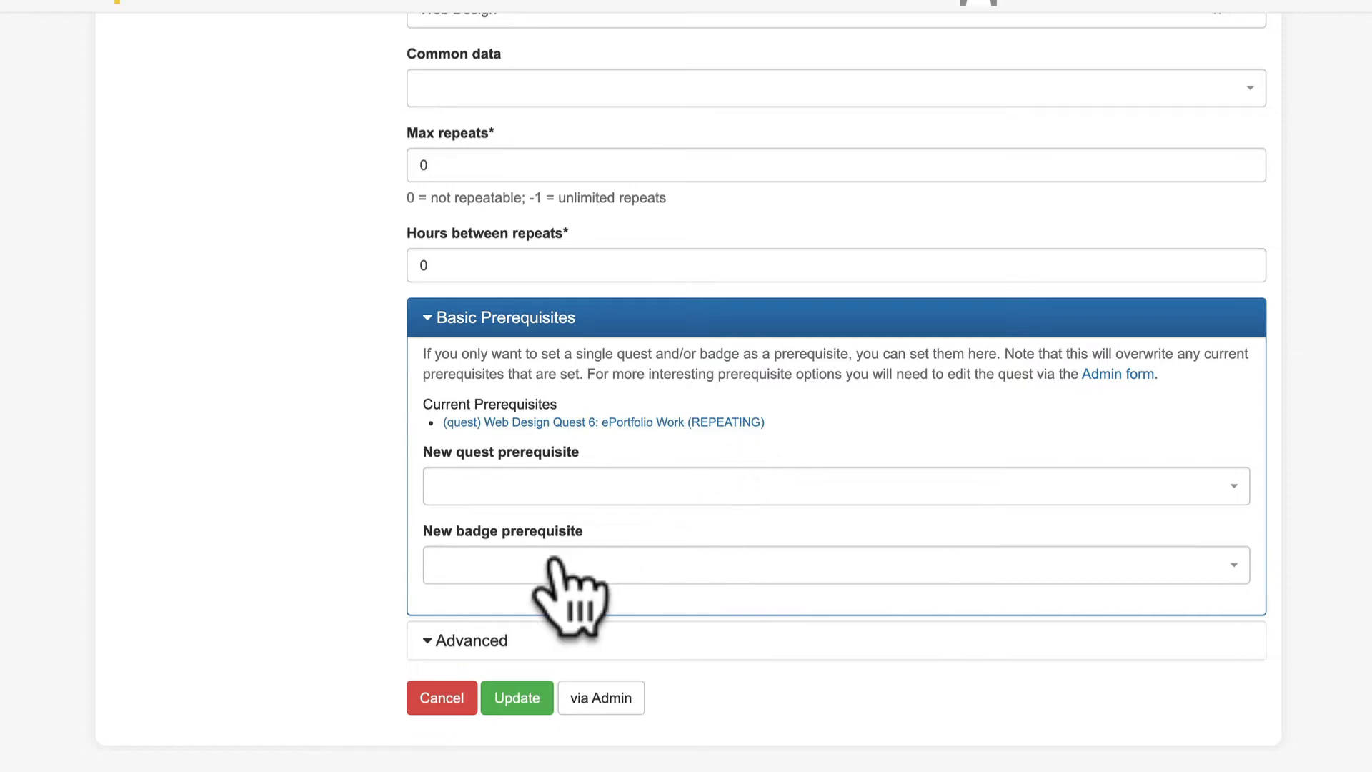
left_click(586, 493)
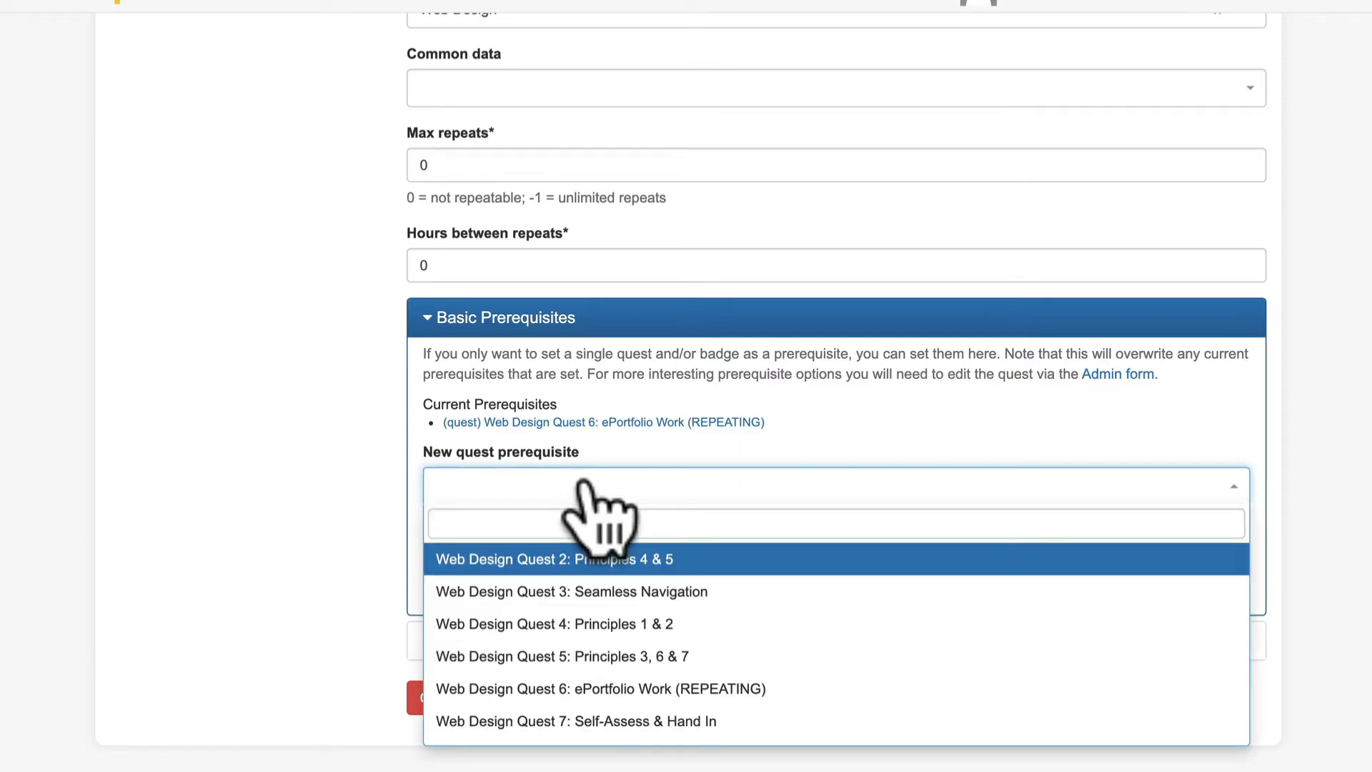
left_click(585, 486)
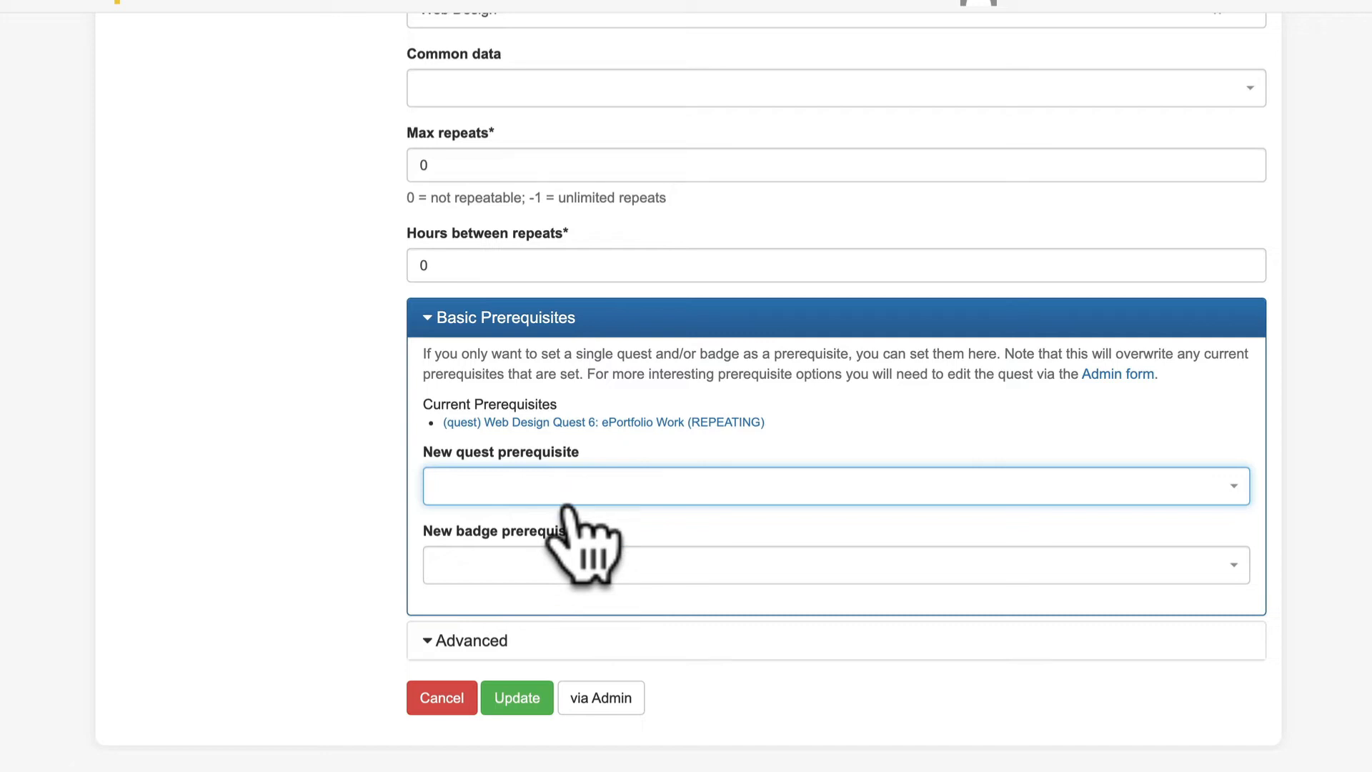
- Switch to the quest's admin form and check the available types for its Web Design Quest 6 prerequisite, leaving the type as quest
left_click(599, 699)
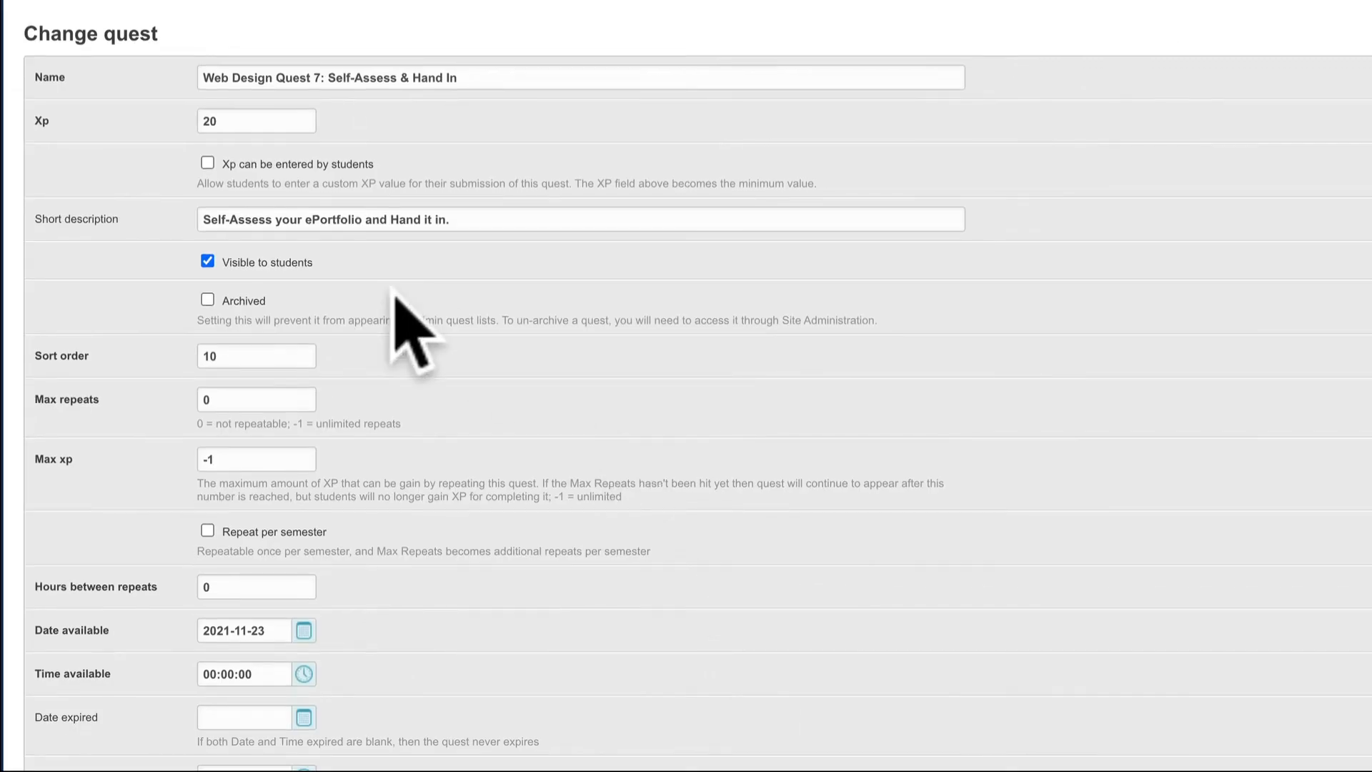
scroll(472, 343, "down", 15)
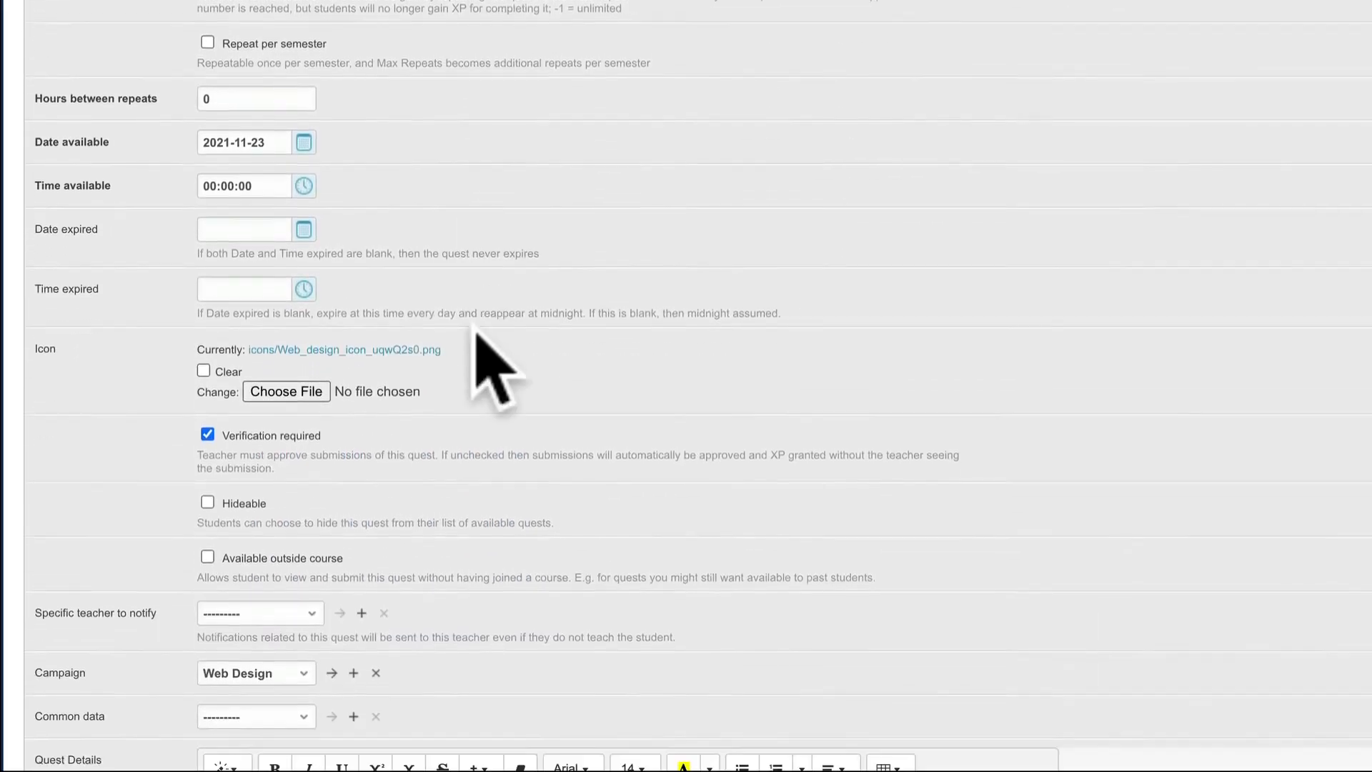
scroll(477, 327, "down", 15)
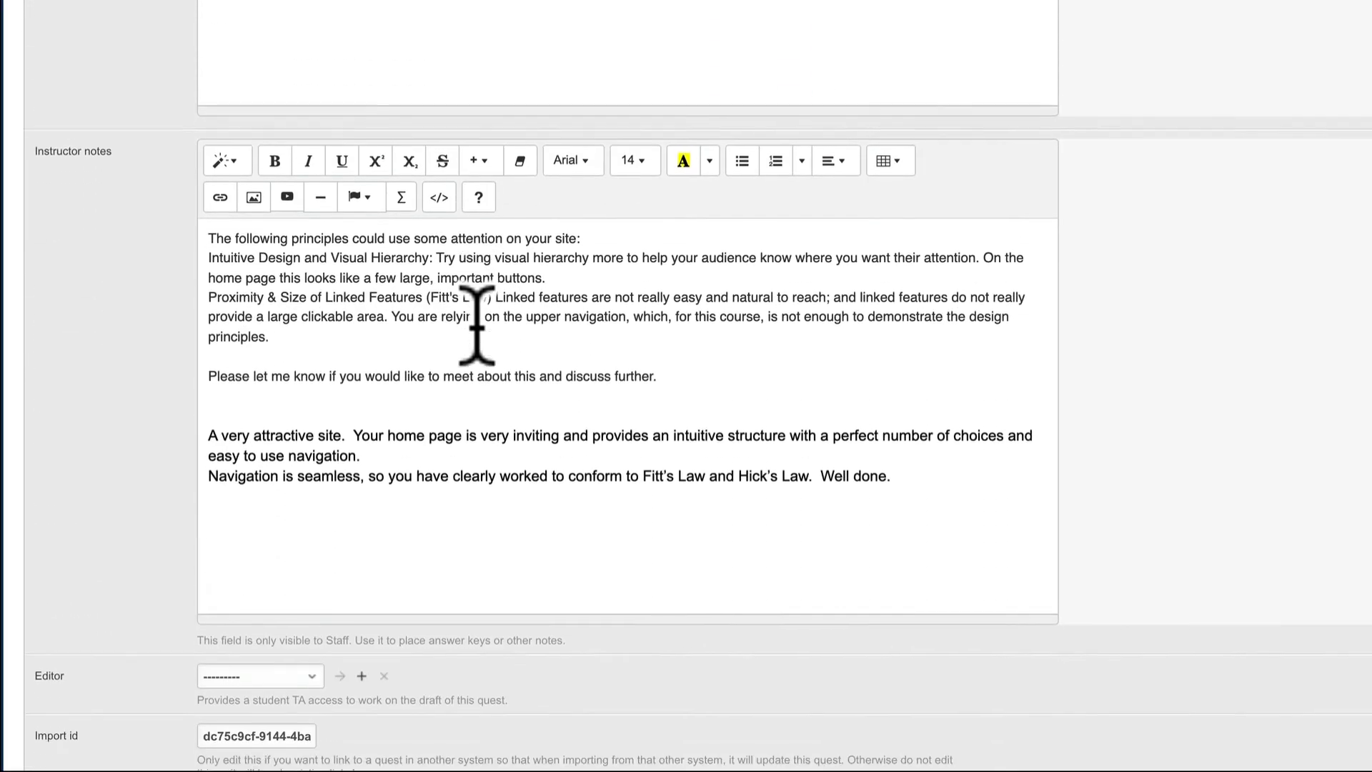
scroll(475, 325, "down", 1)
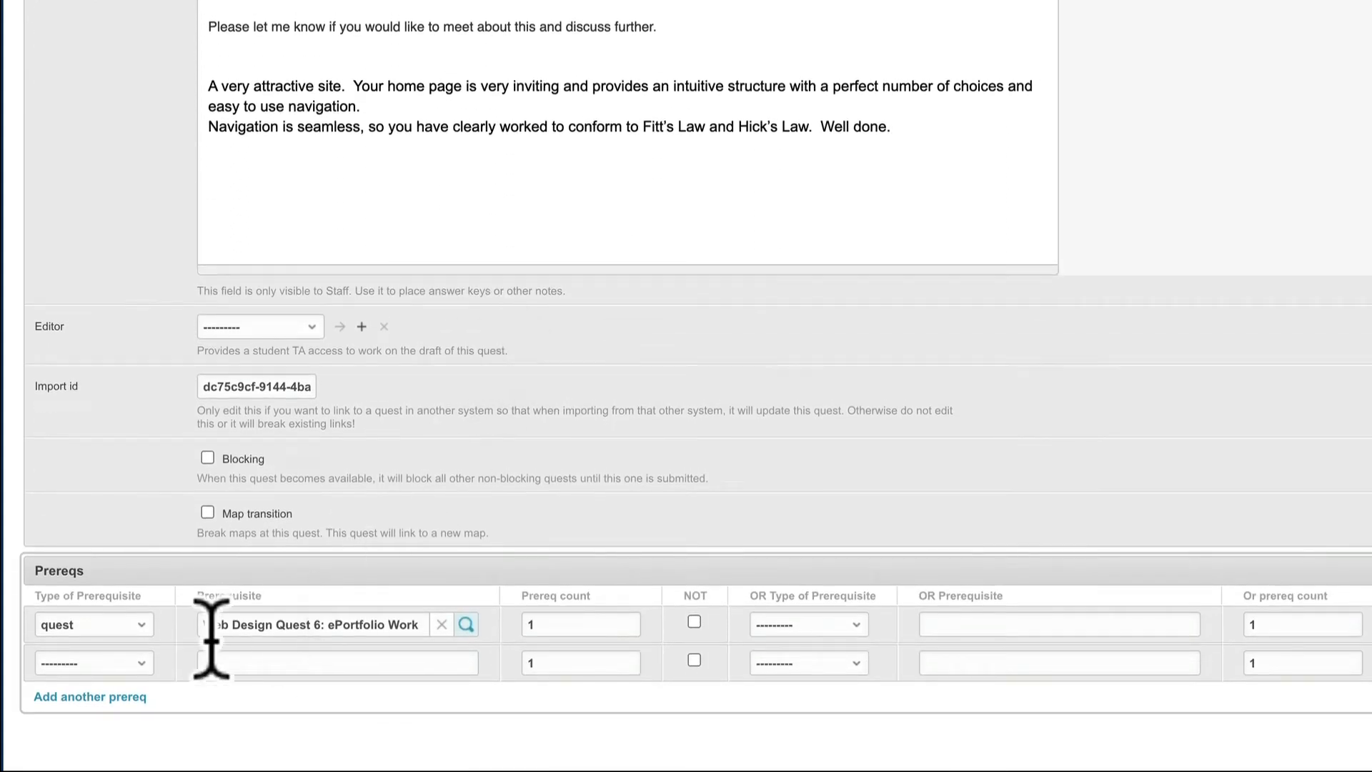
left_click(145, 624)
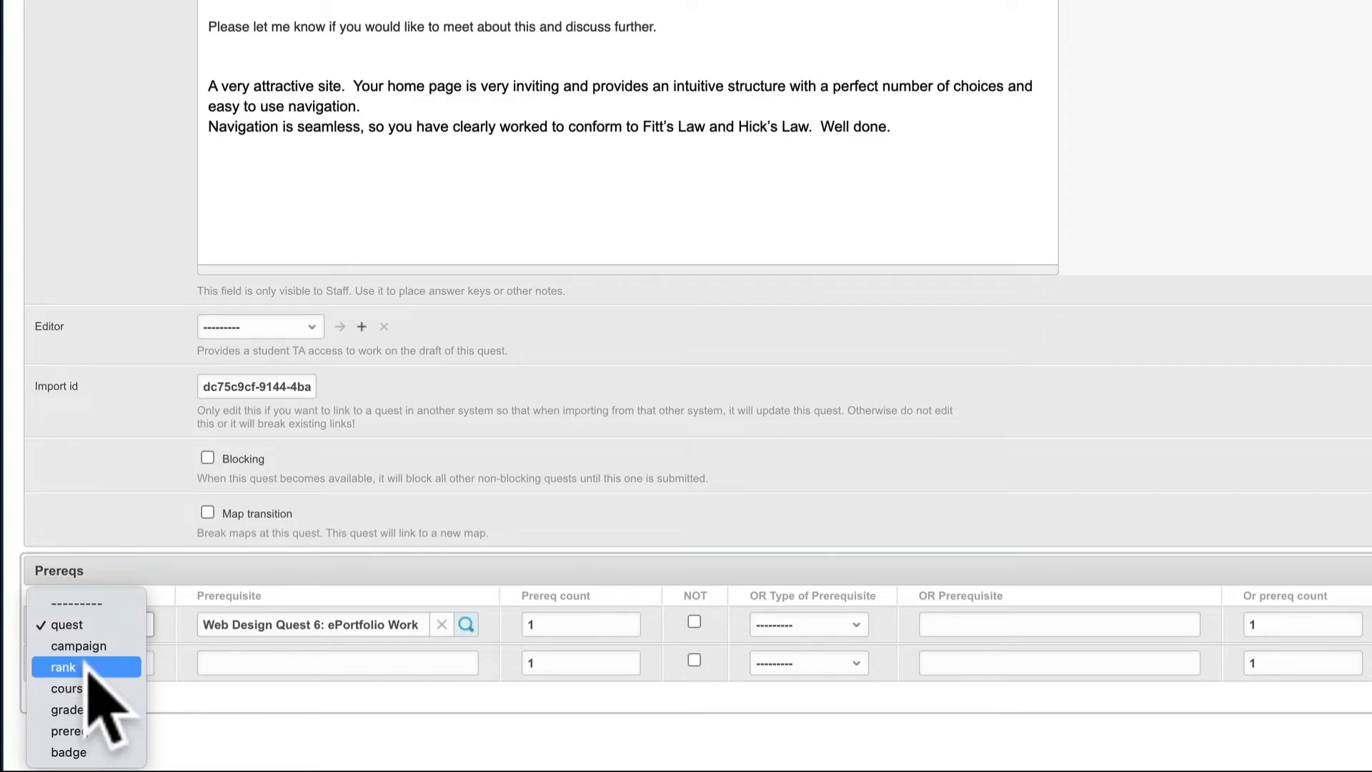
left_click(880, 343)
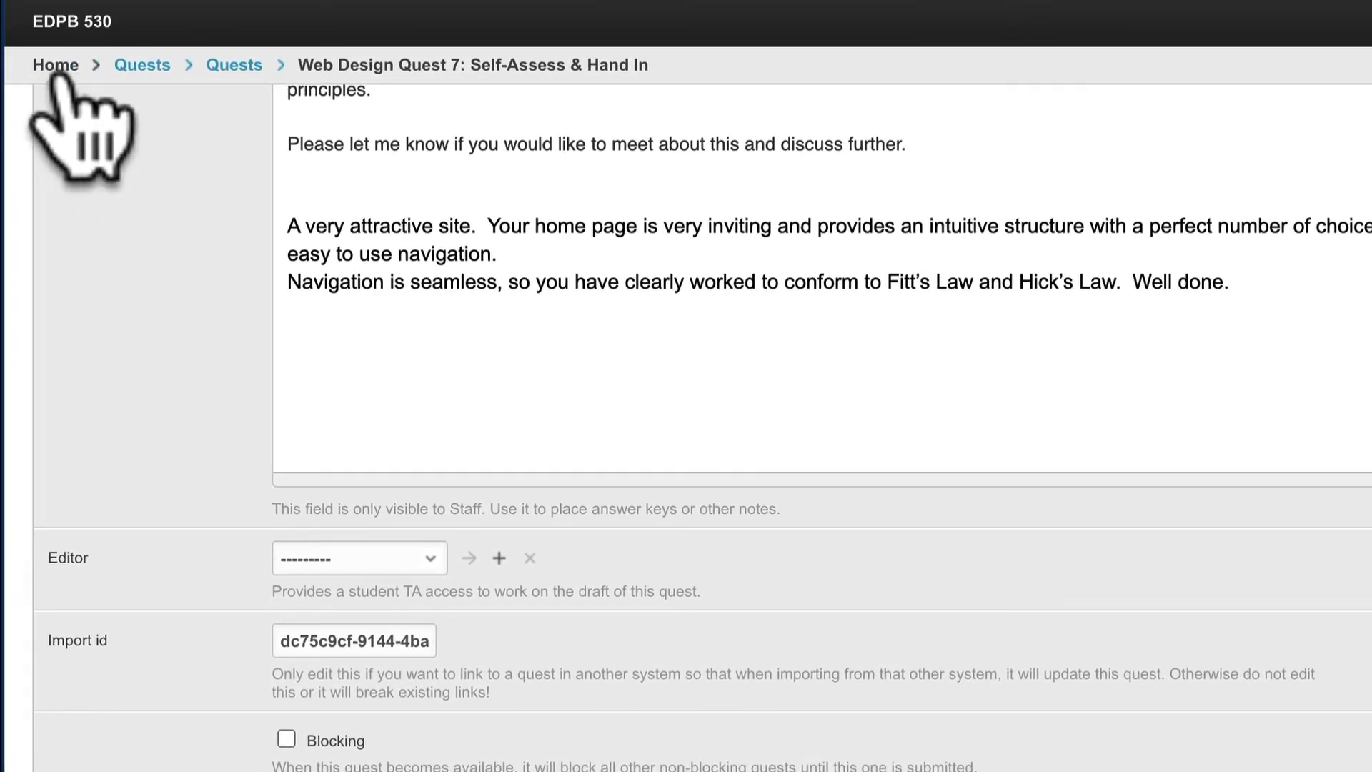
- Return to the Site administration home of EDPB 530 and open the Mark ranges under Courses
left_click(57, 71)
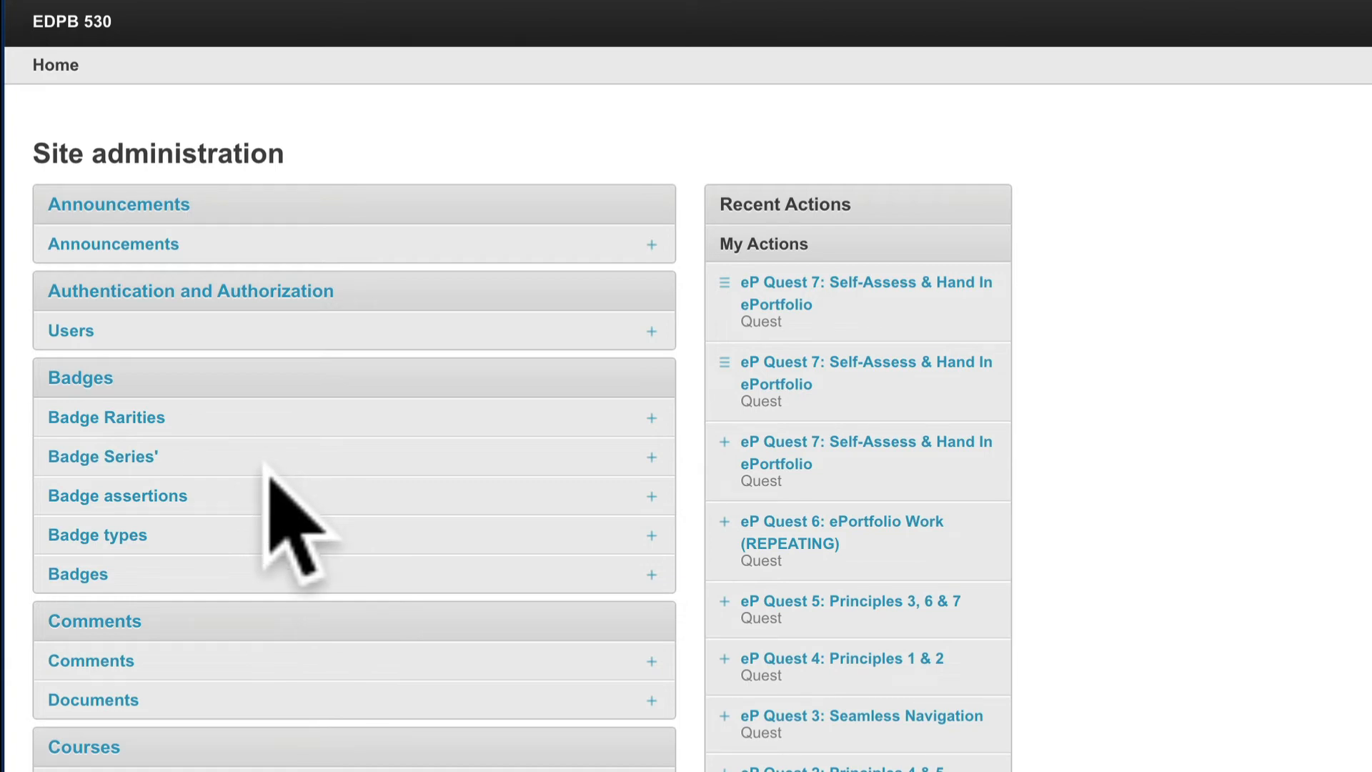
scroll(268, 468, "down", 7)
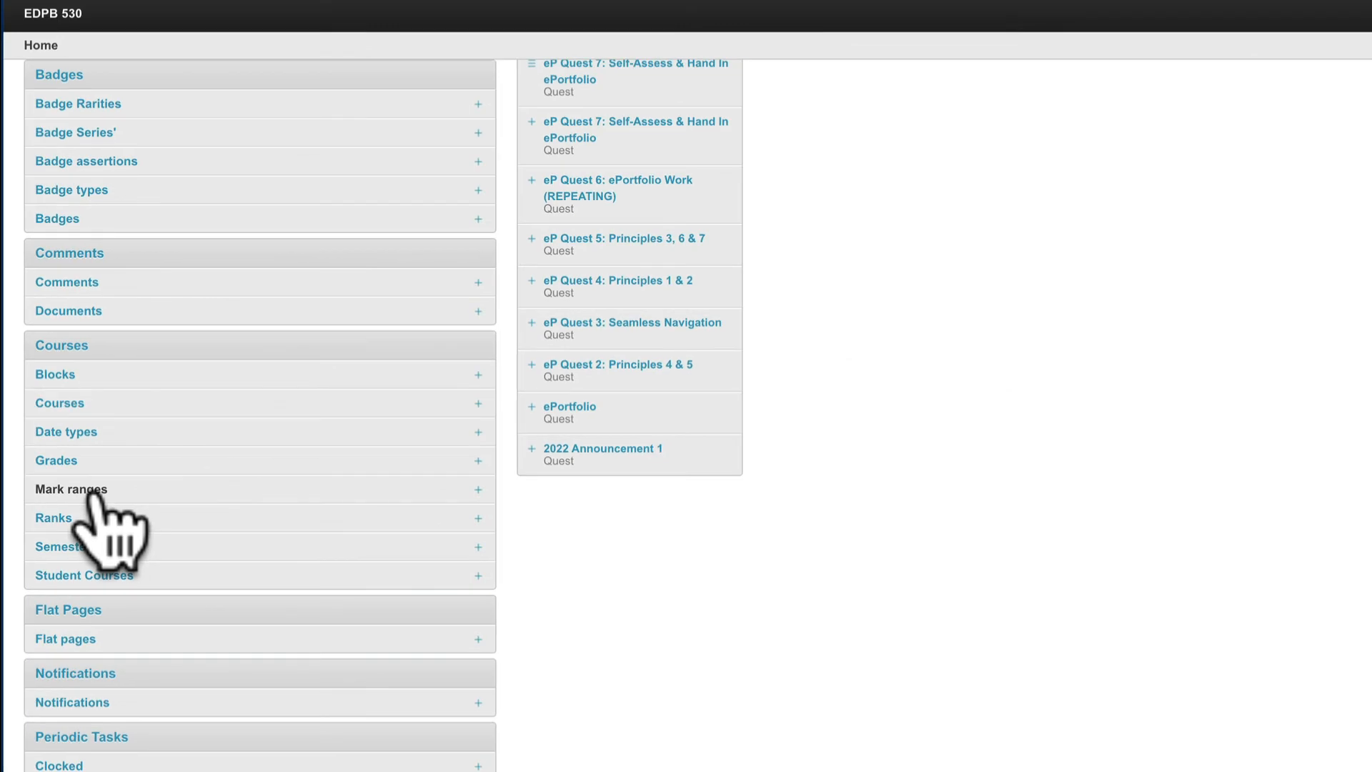
left_click(84, 491)
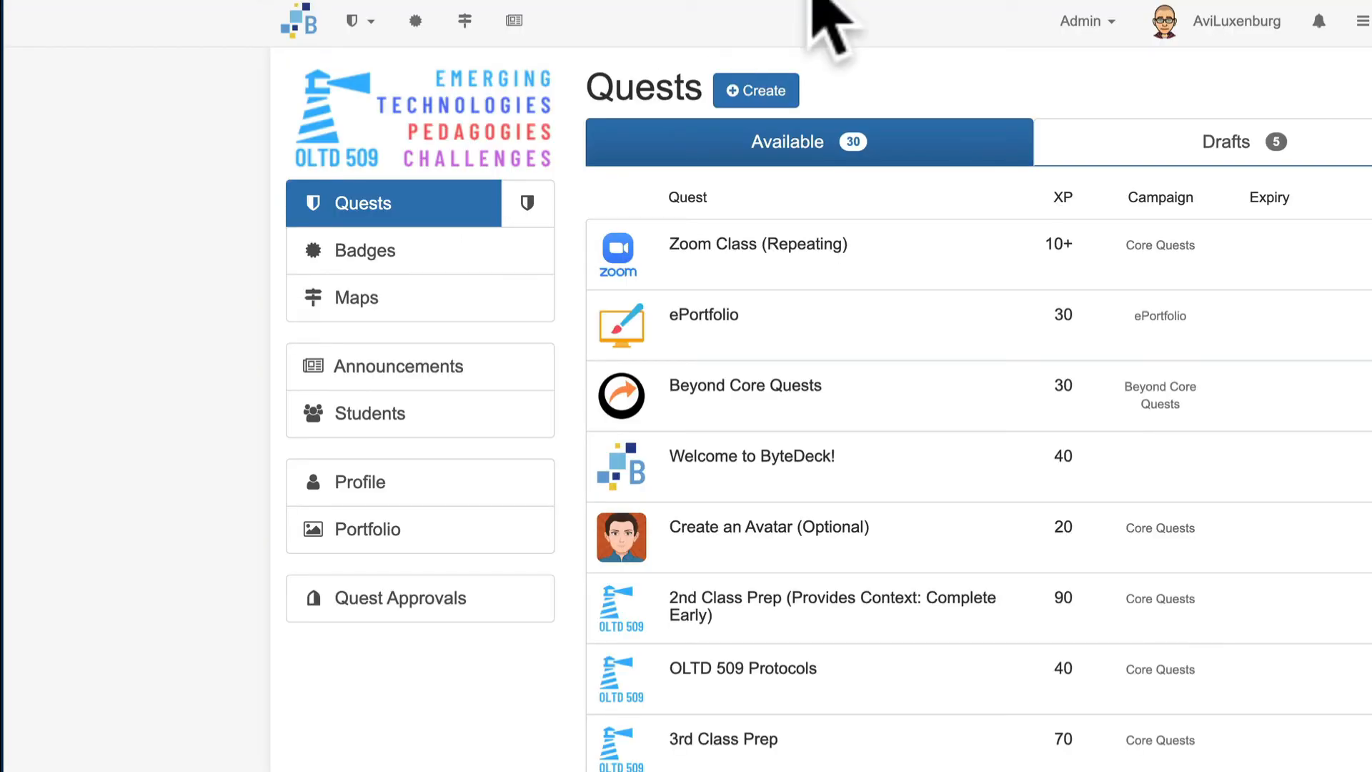
- Switch to the OLTD 509 deck, enter its Site Administration and open the Mark ranges there
left_click(1092, 21)
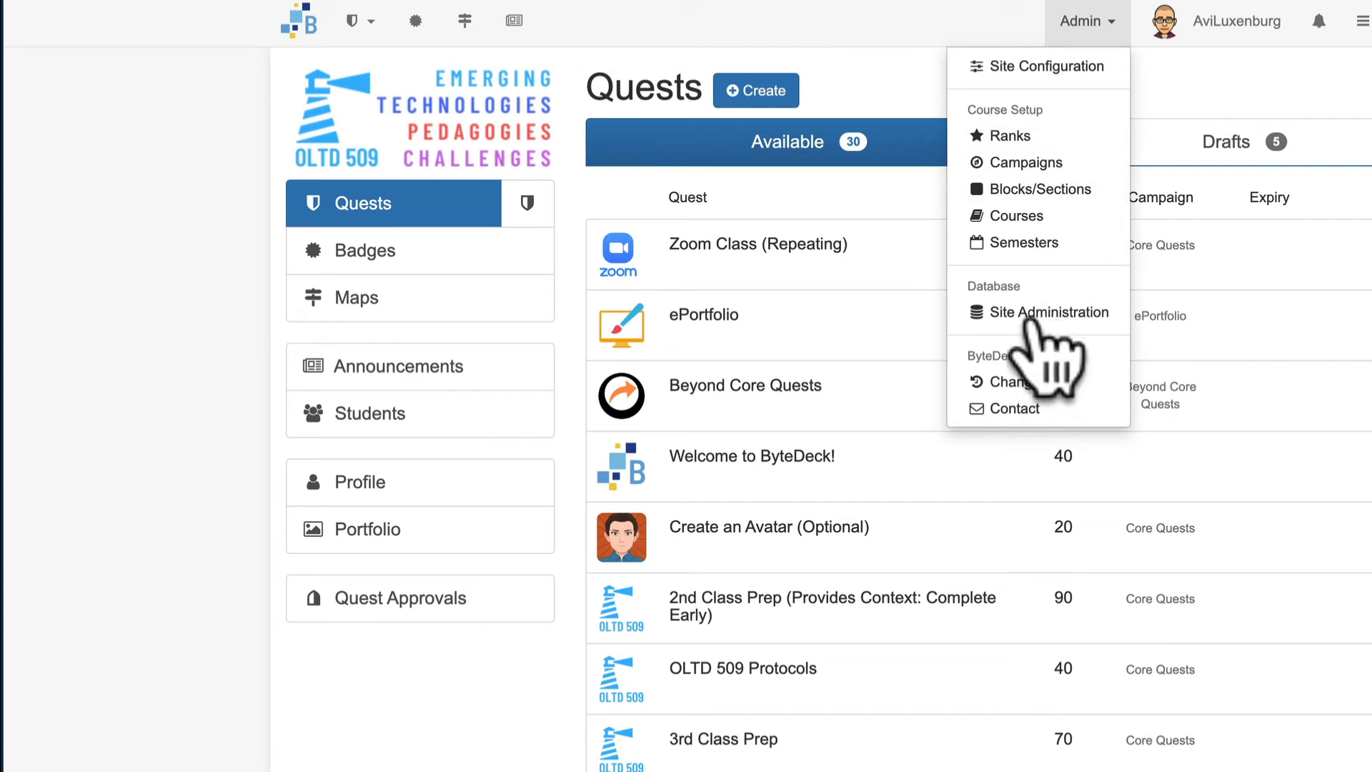
left_click(1030, 316)
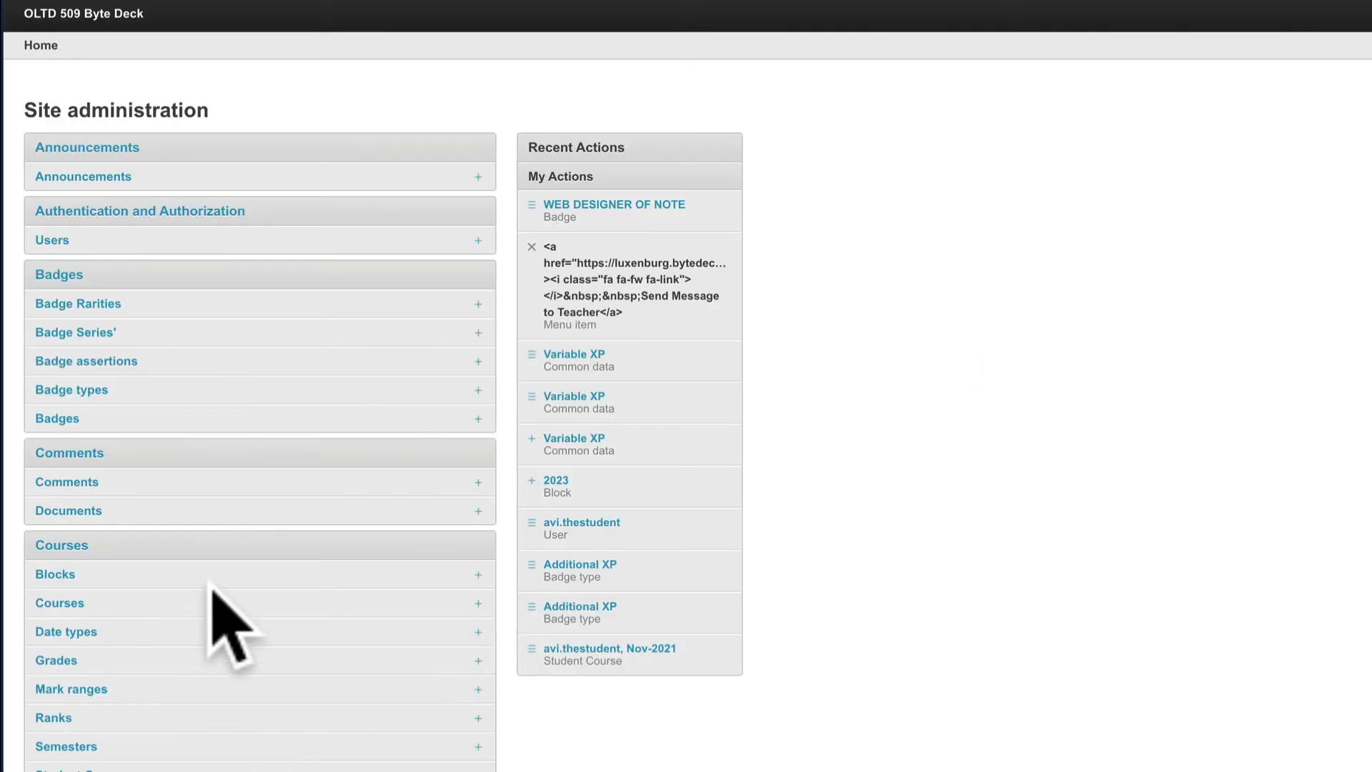
scroll(214, 601, "down", 2)
left_click(97, 602)
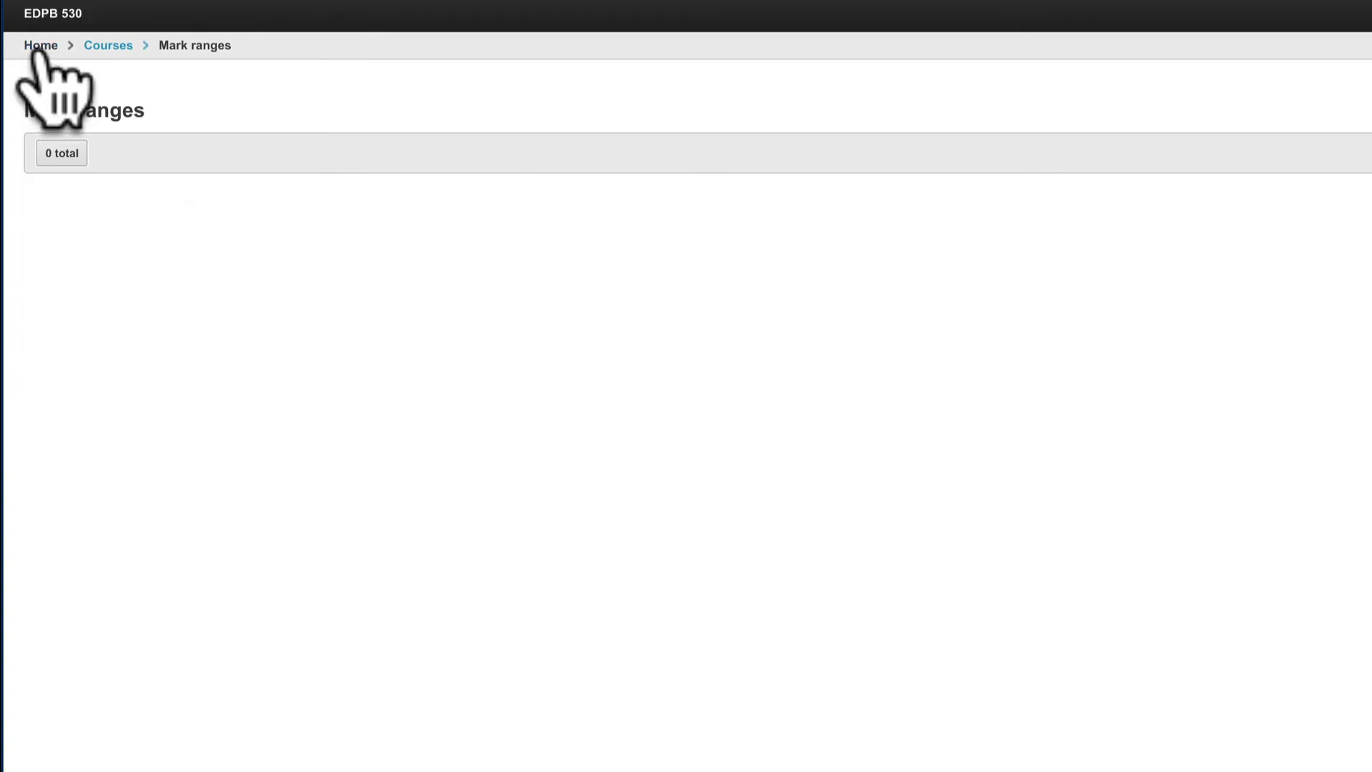
- Go back to the EDPB 530 Site administration home, review the remaining sections and open Common datas under Quests
left_click(36, 49)
scroll(277, 593, "down", 5)
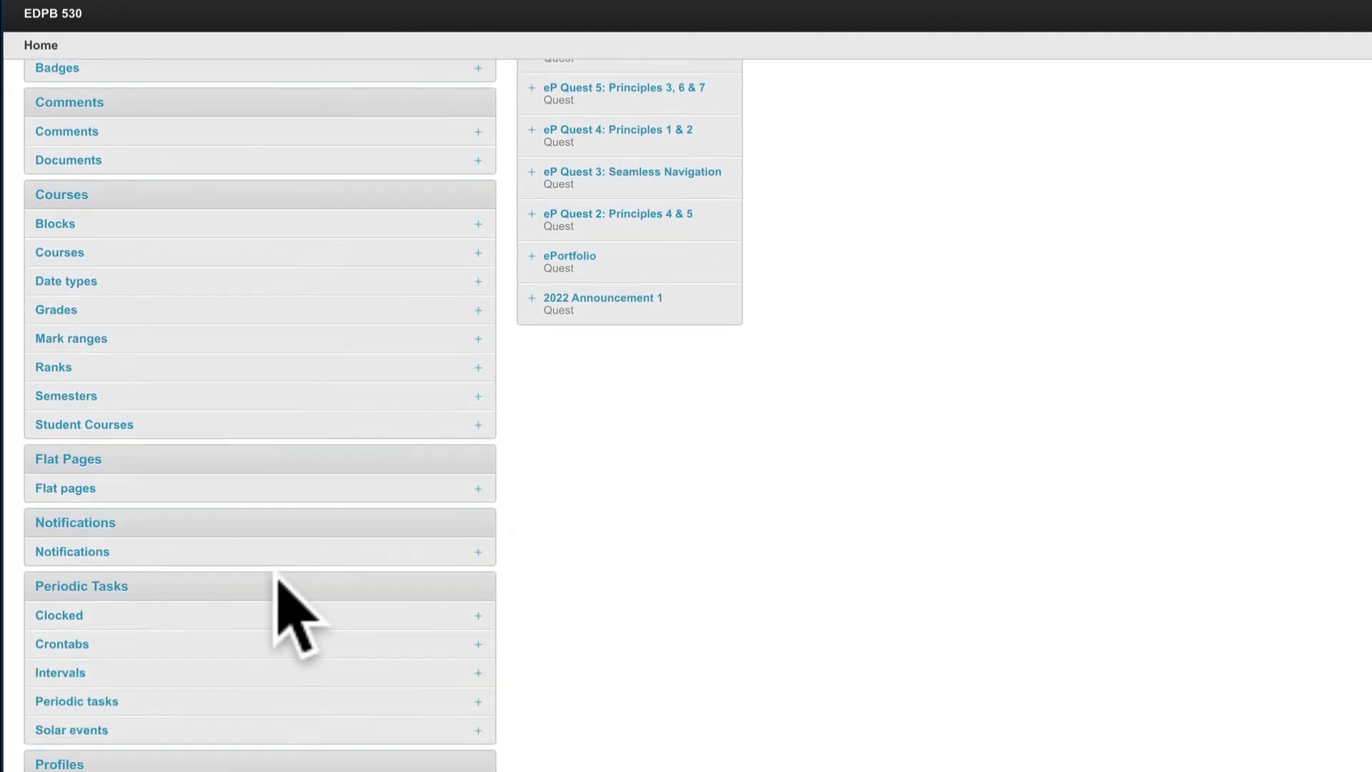
scroll(277, 581, "down", 3)
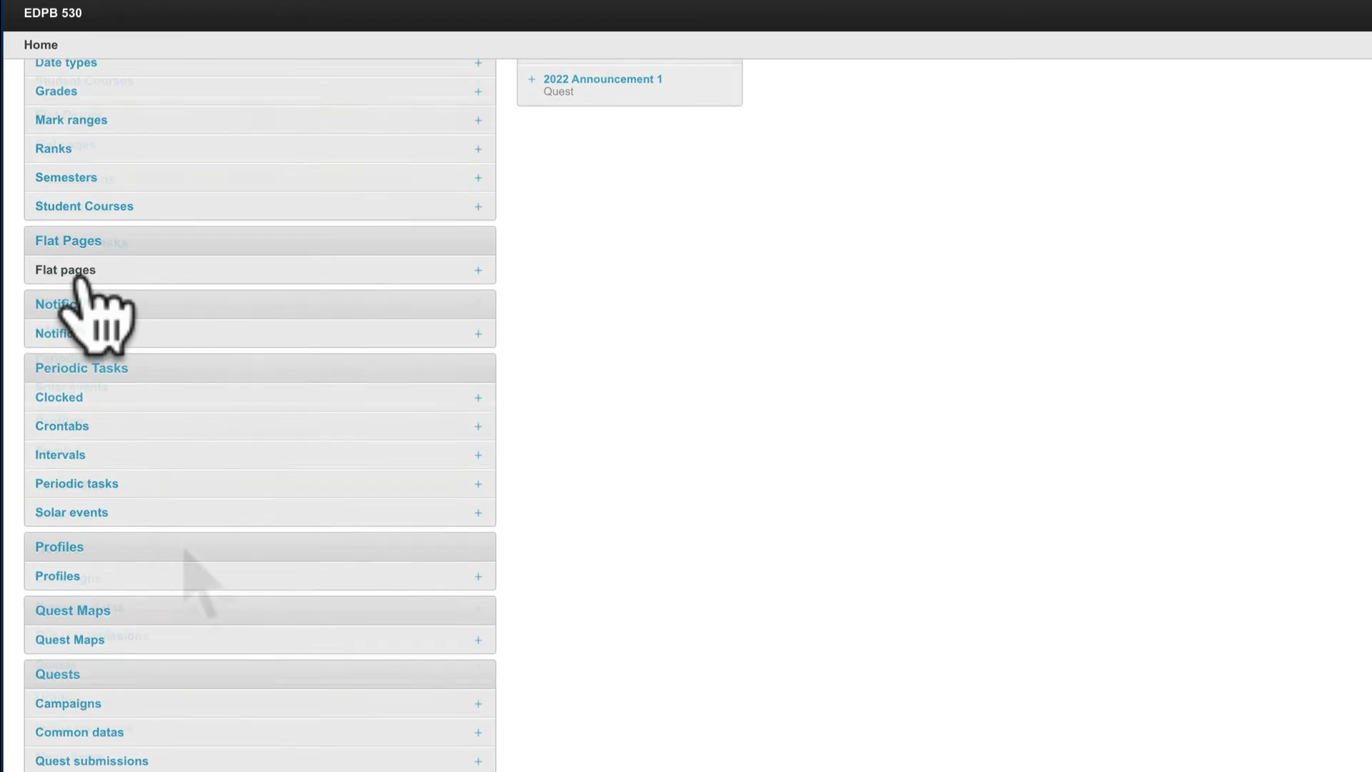
scroll(143, 565, "down", 2)
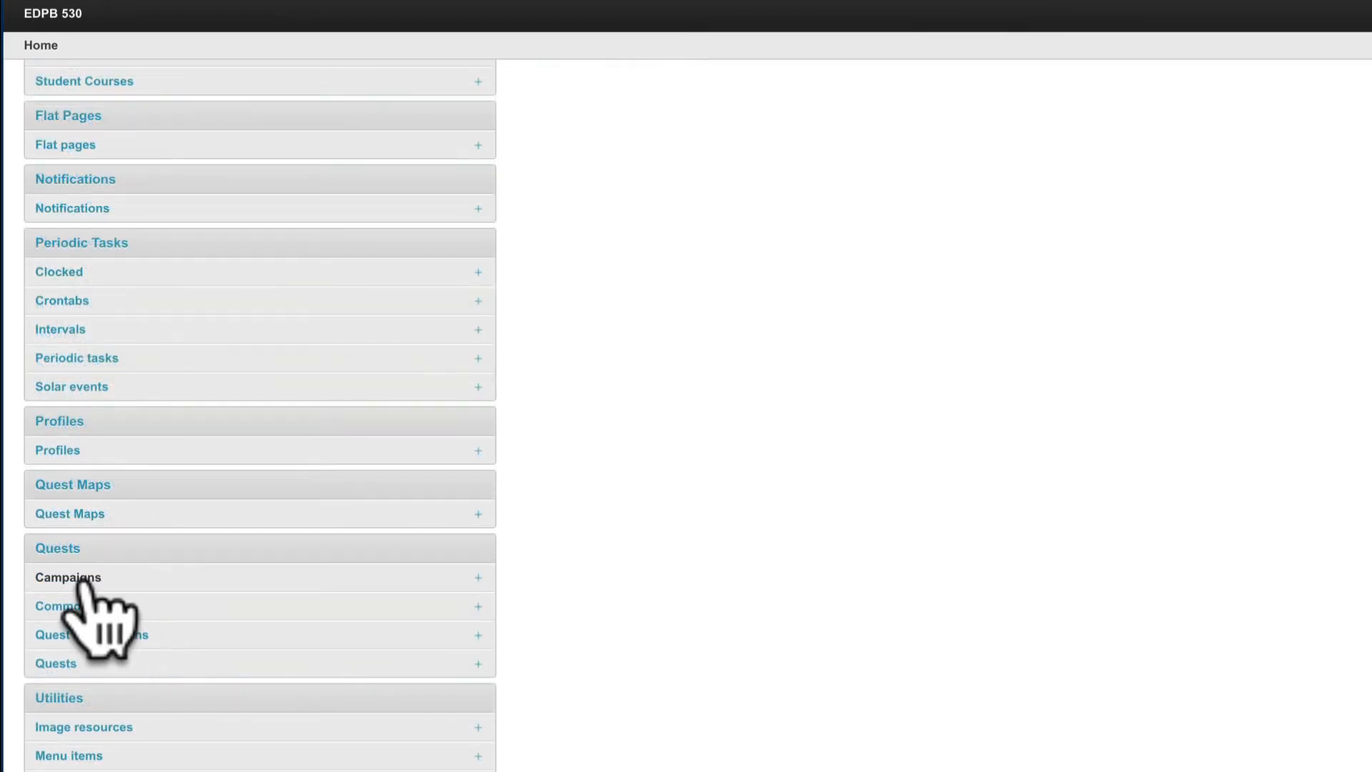
left_click(103, 609)
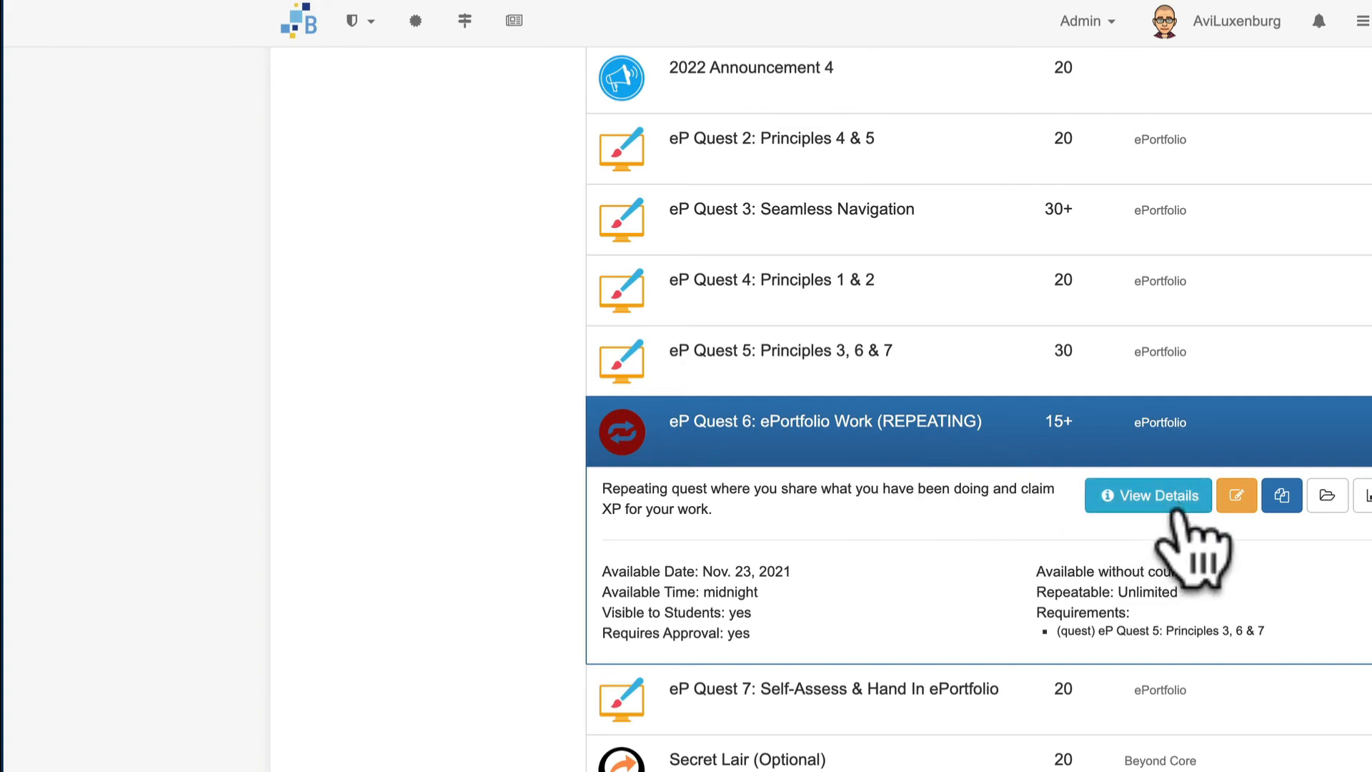
- View the details of eP Quest 6: ePortfolio Work (REPEATING) in the OLTD 509 deck and examine its Variable XP common data
left_click(1168, 502)
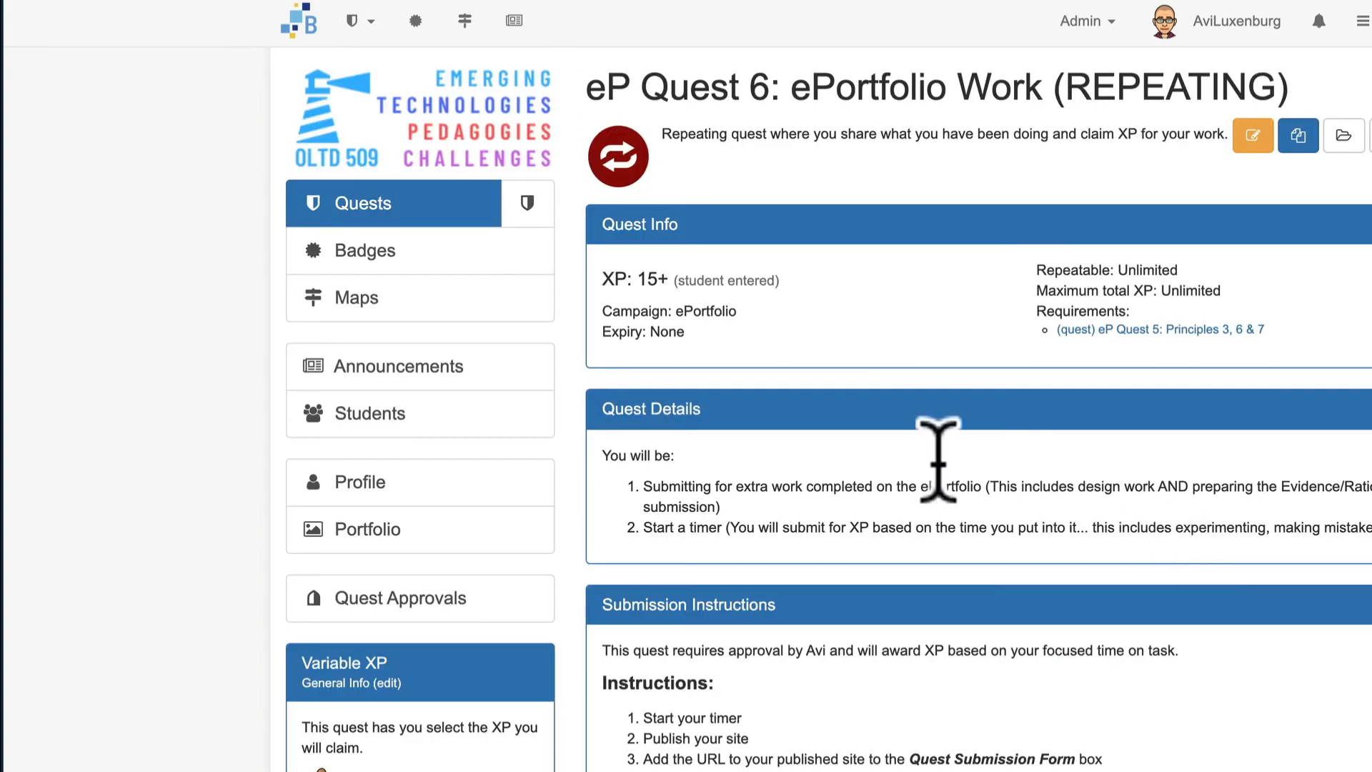
scroll(851, 386, "down", 3)
scroll(841, 378, "up", 2)
scroll(886, 335, "down", 2)
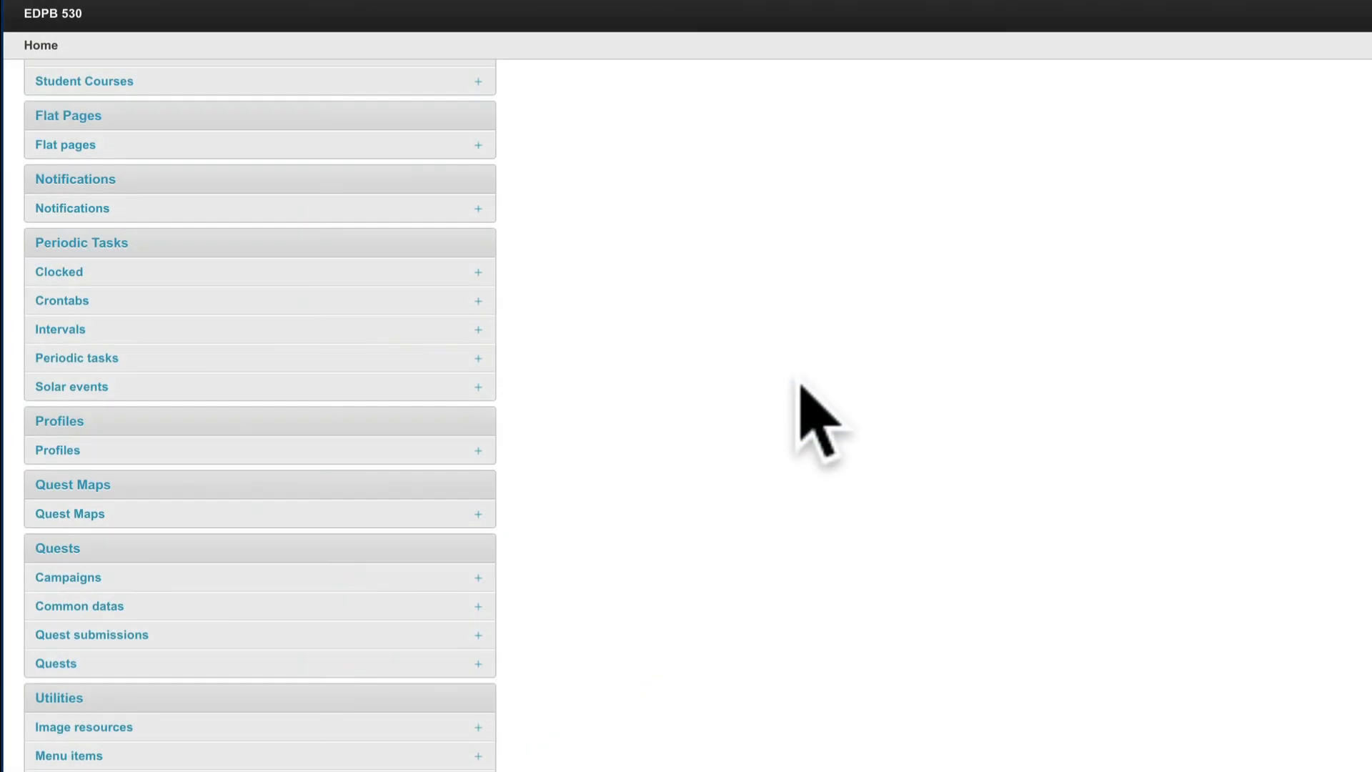
- Open the EDPB 530 Quests list in Site administration, select all quests and check the available bulk actions without running one
left_click(65, 664)
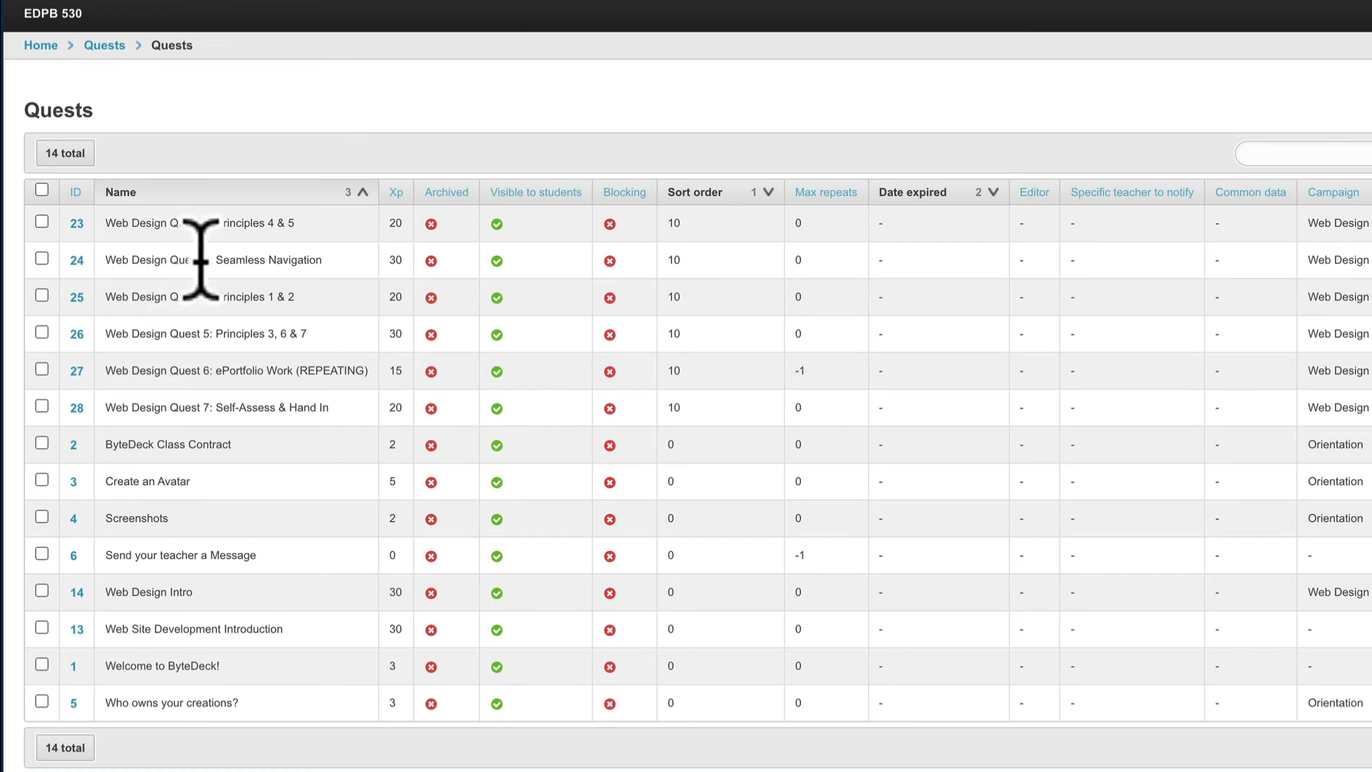
left_click(43, 191)
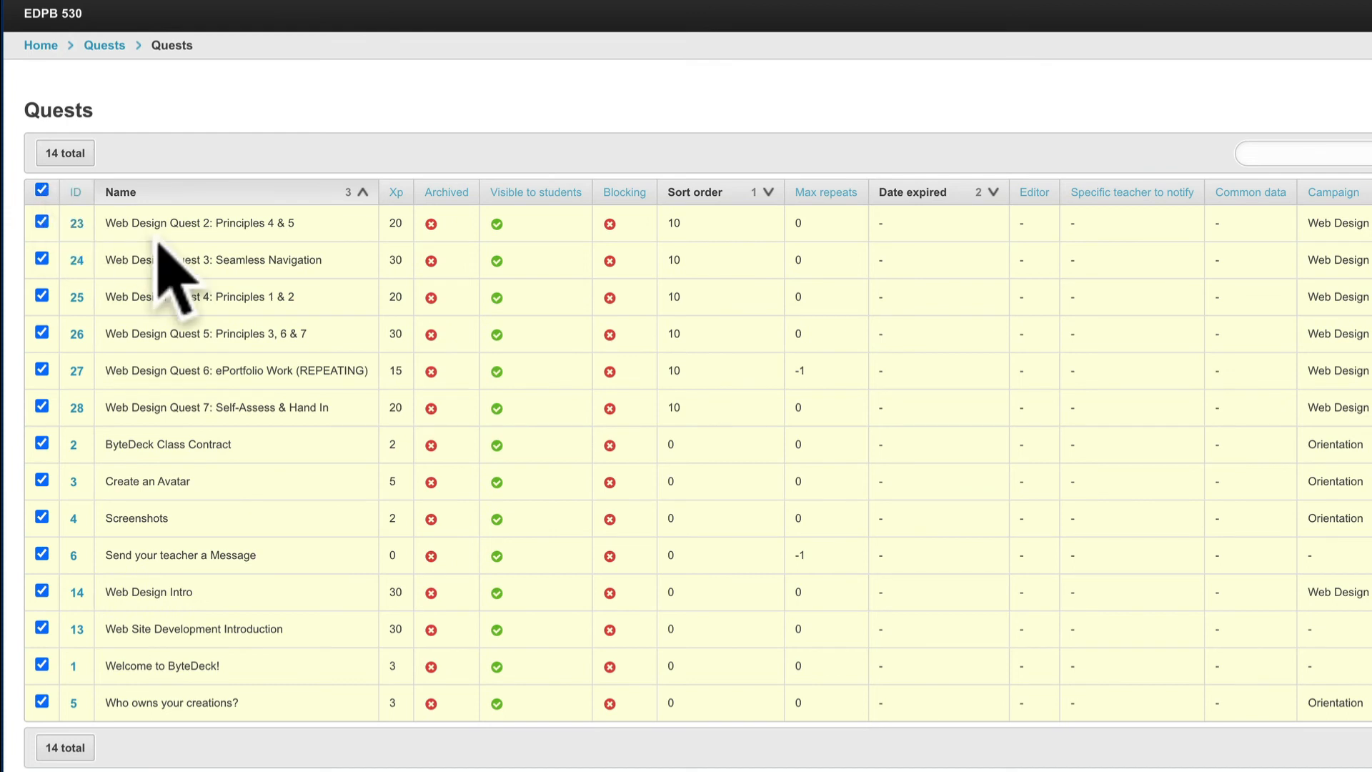
scroll(242, 543, "down", 2)
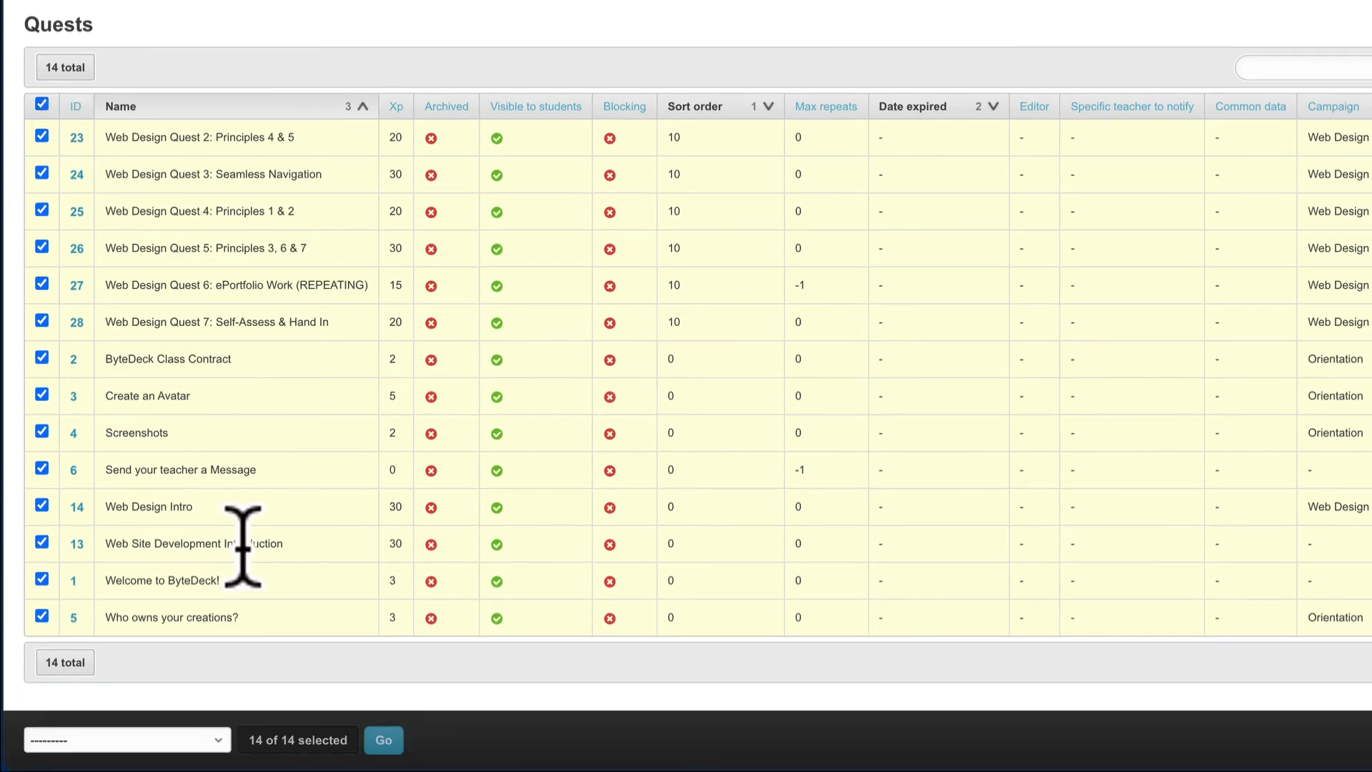
left_click_drag(514, 750, 530, 582)
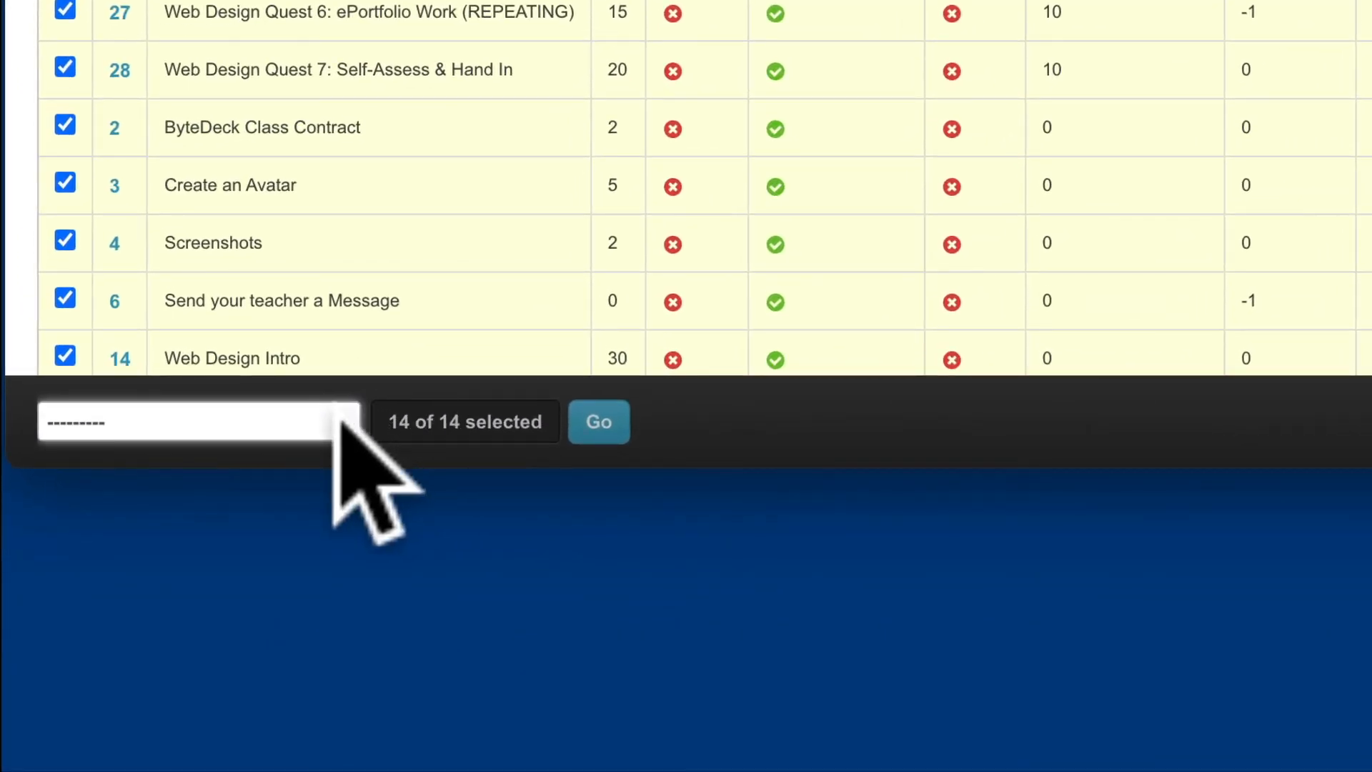
left_click(335, 422)
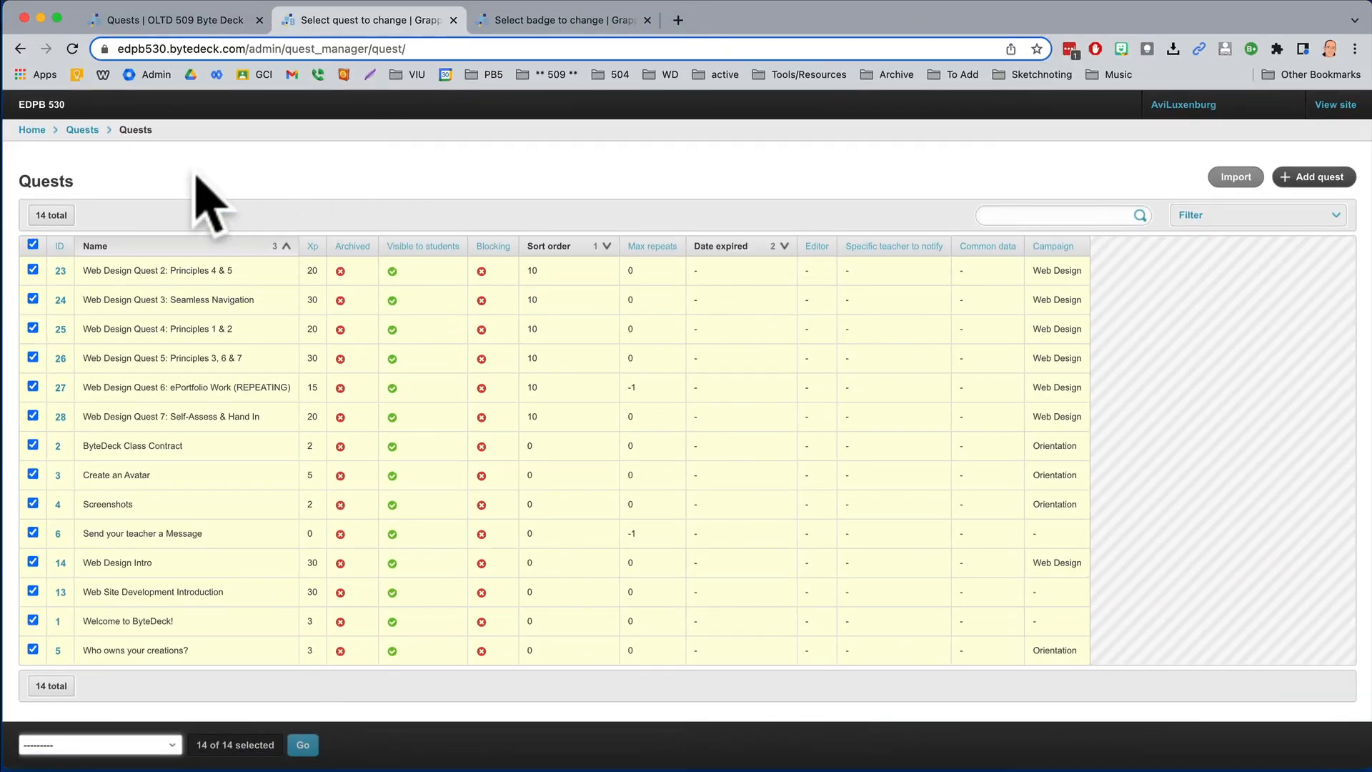
- Return through the Site administration home to the regular EDPB 530 site and locate the Site Administration entry without opening it
left_click(33, 108)
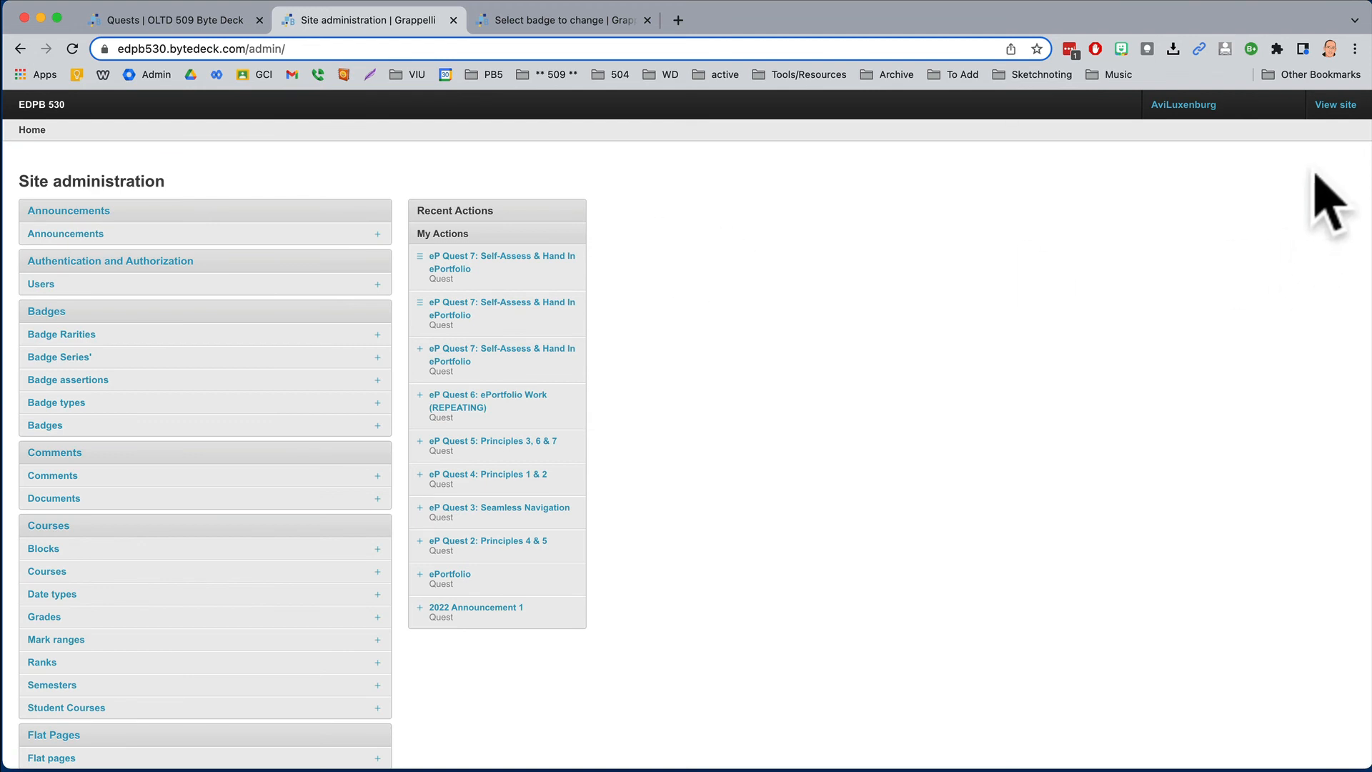
left_click(1324, 115)
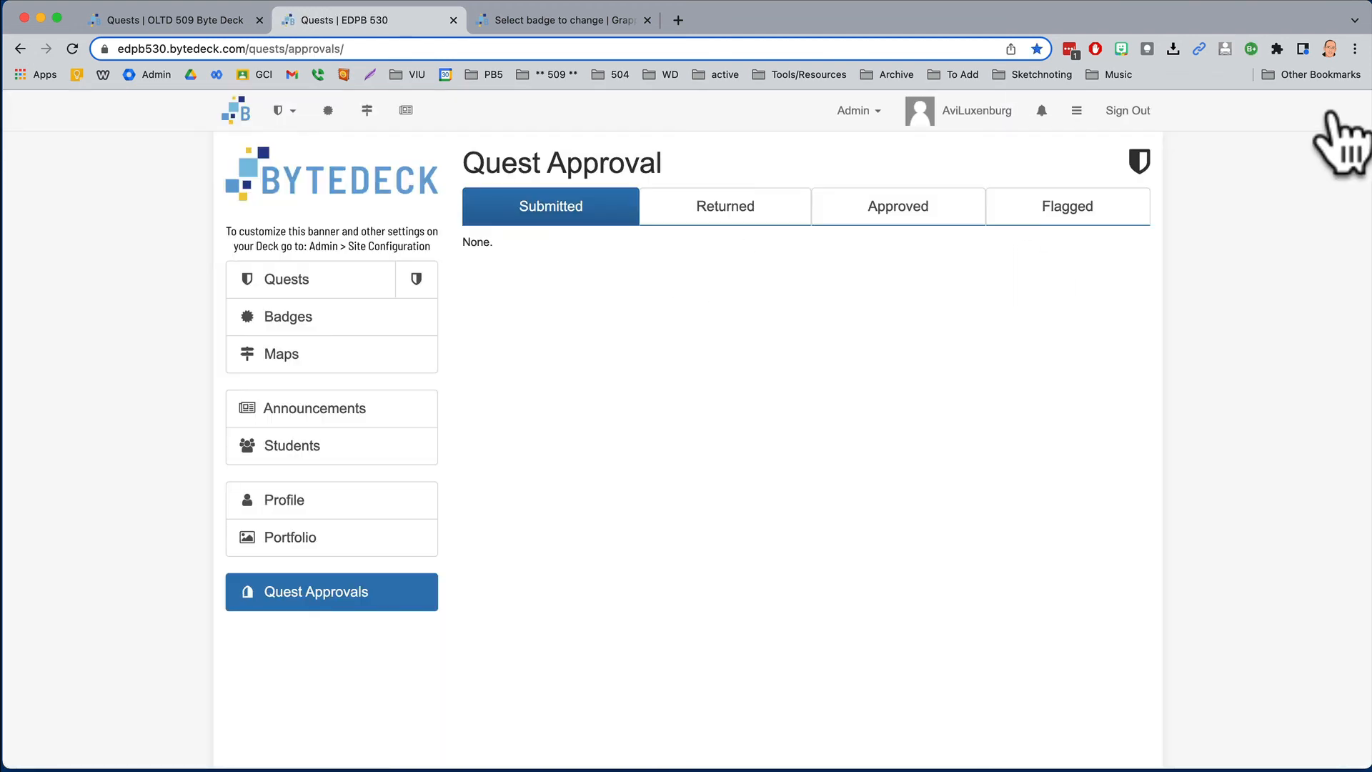
left_click(859, 110)
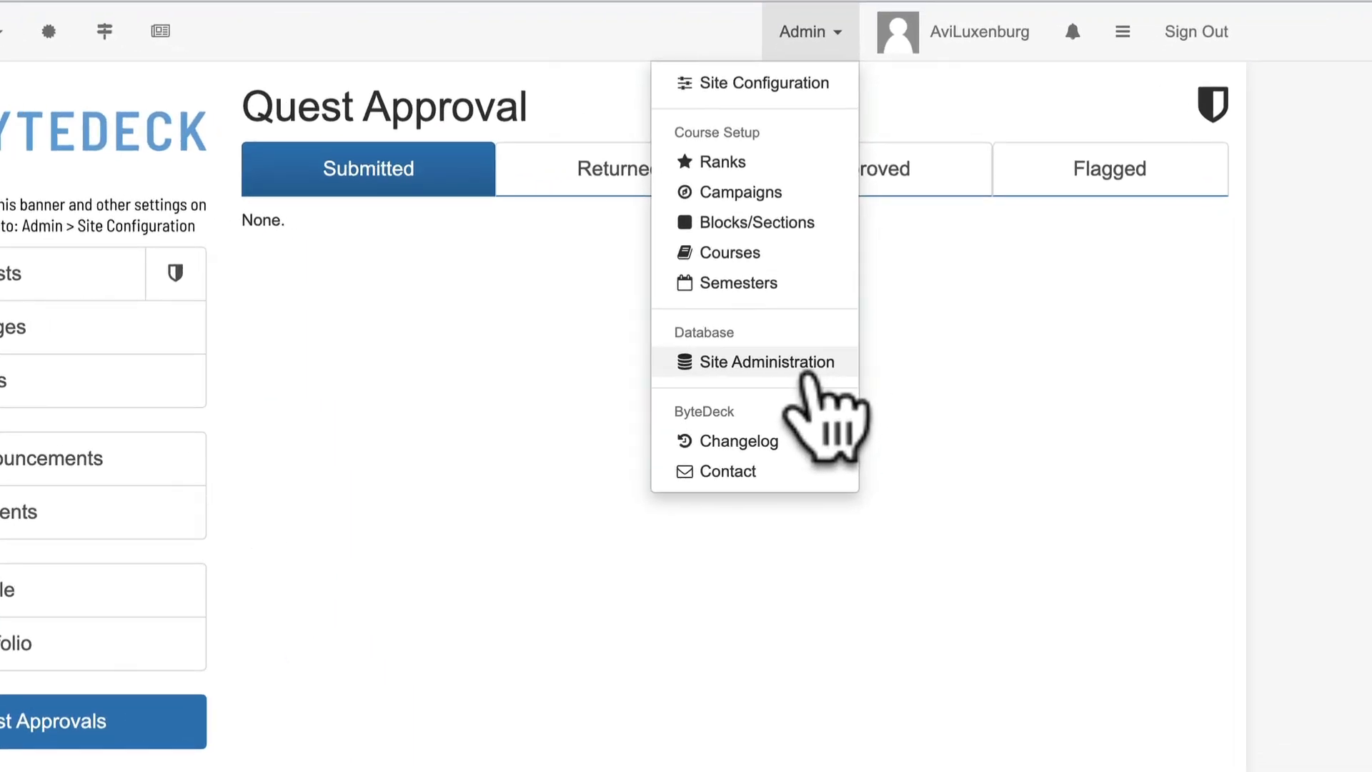
left_click(1064, 305)
left_click(842, 56)
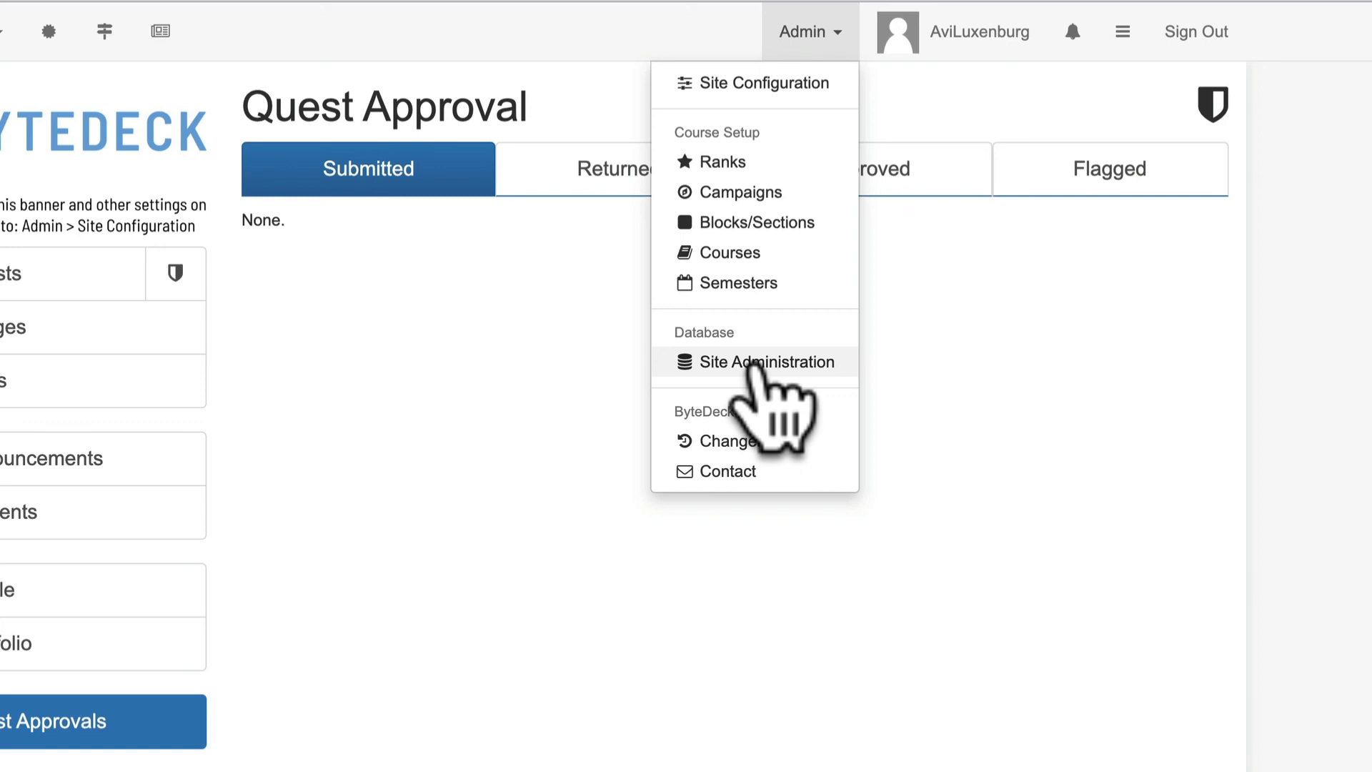
left_click(971, 350)
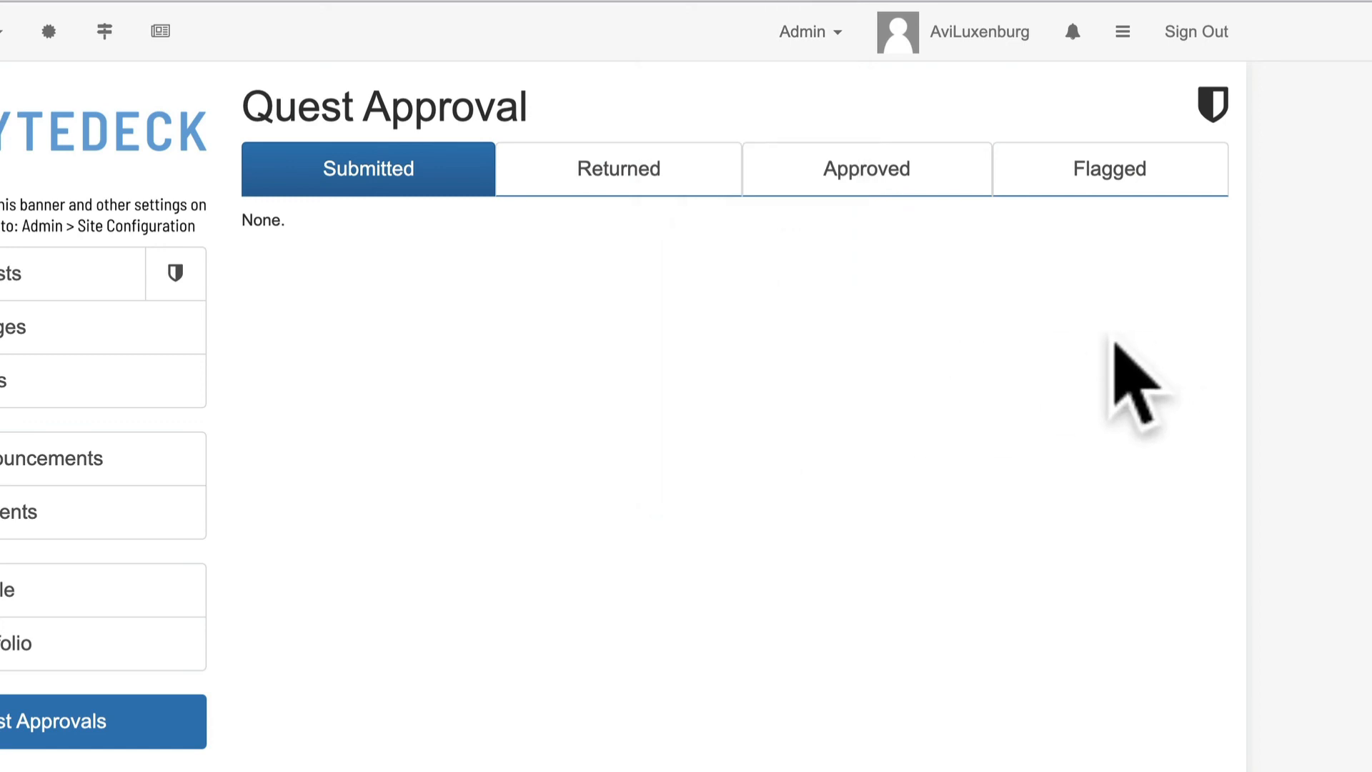